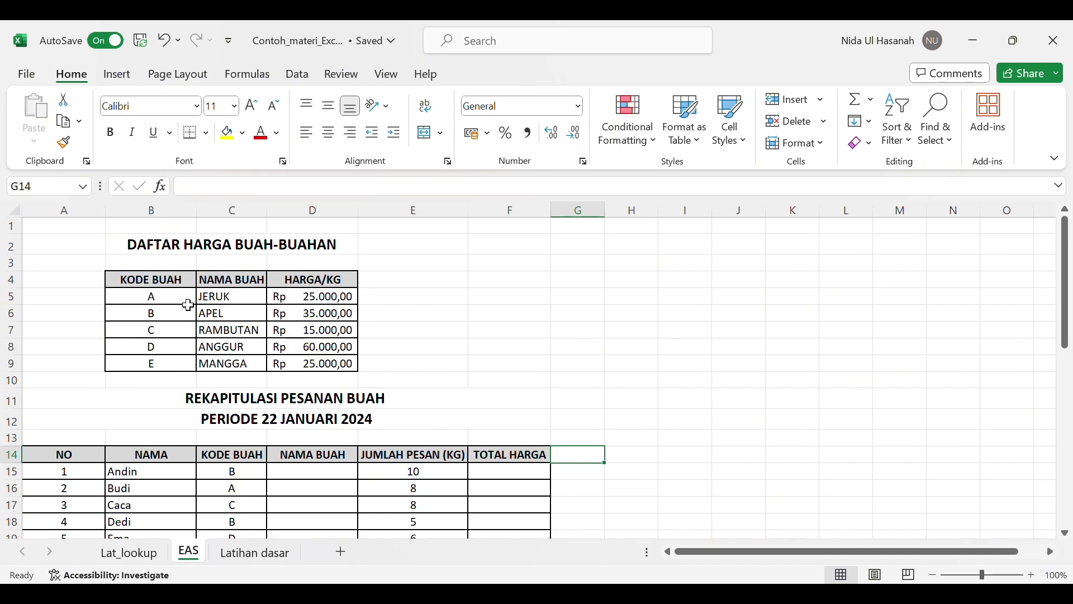
Begin a nested IF formula in D15 of the order table that returns "APEL" when C15 equals "B"
scroll(385, 424, down, 2)
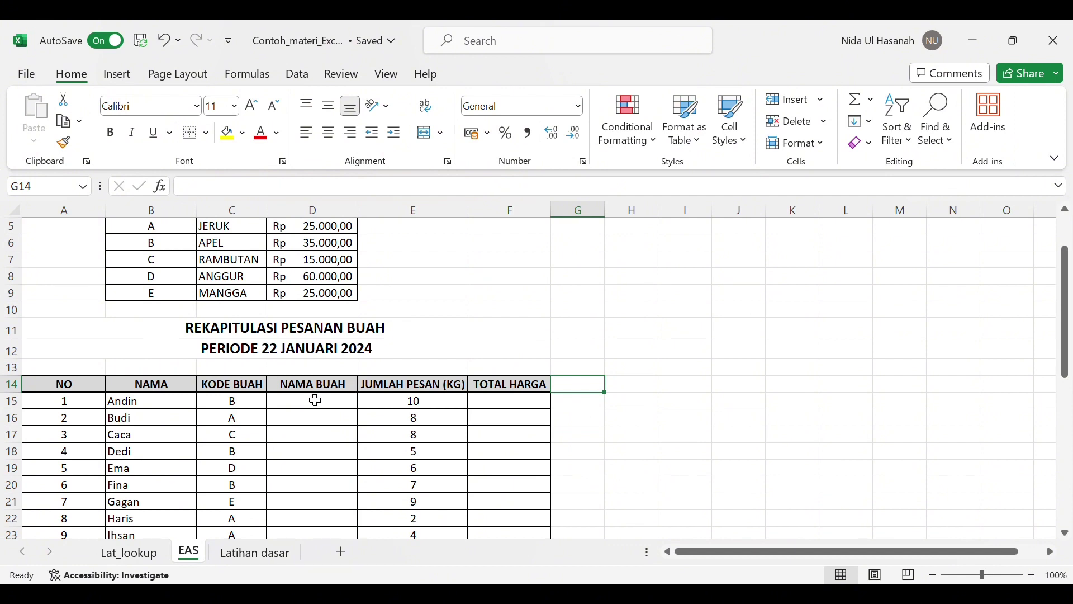
click(316, 402)
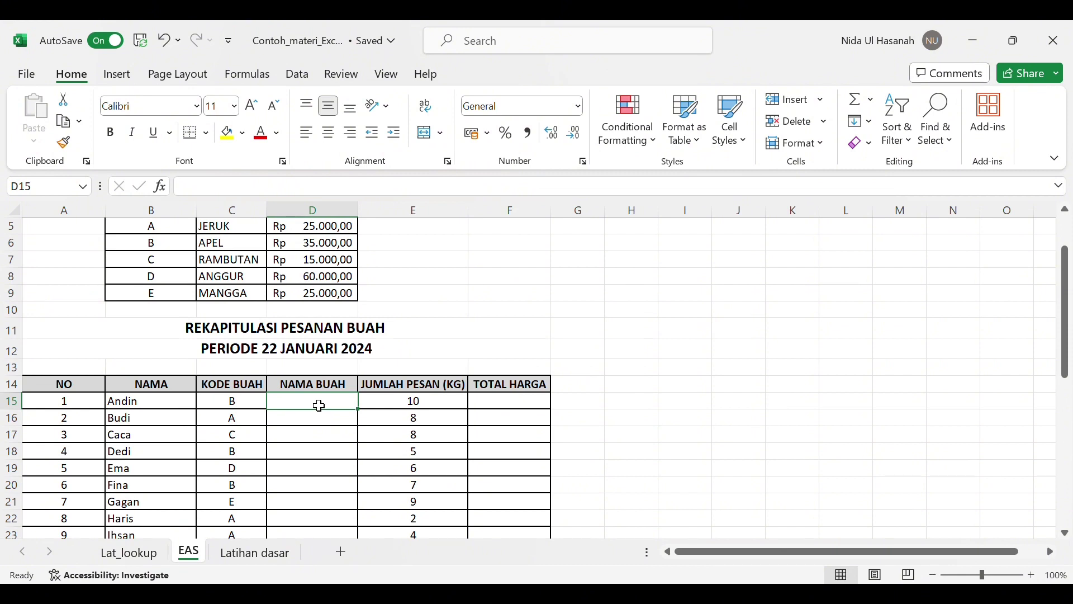
text(=IF)
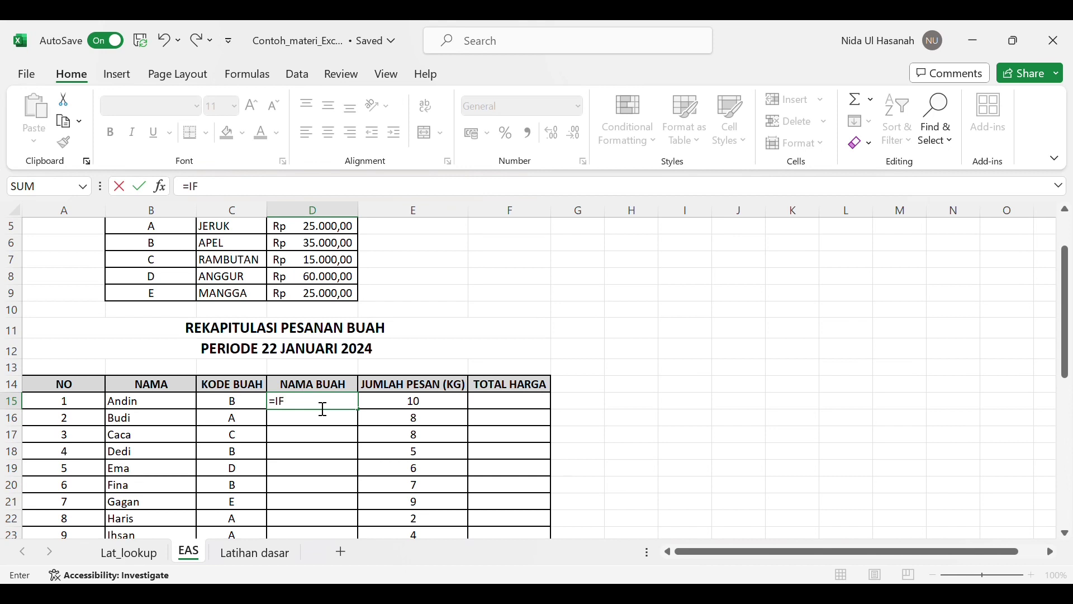
text(()
click(252, 402)
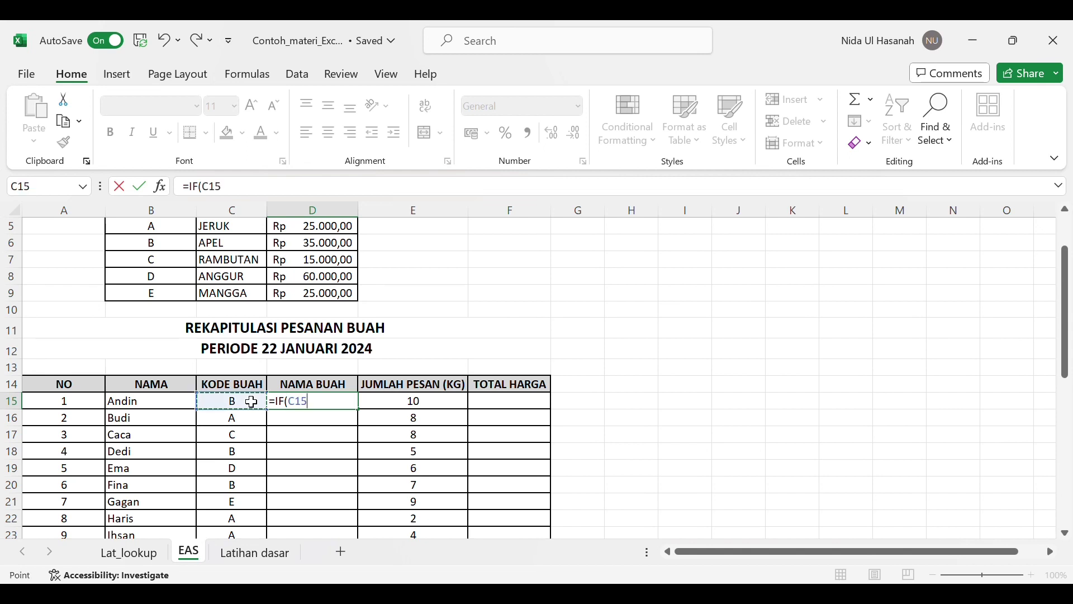
text(="B";)
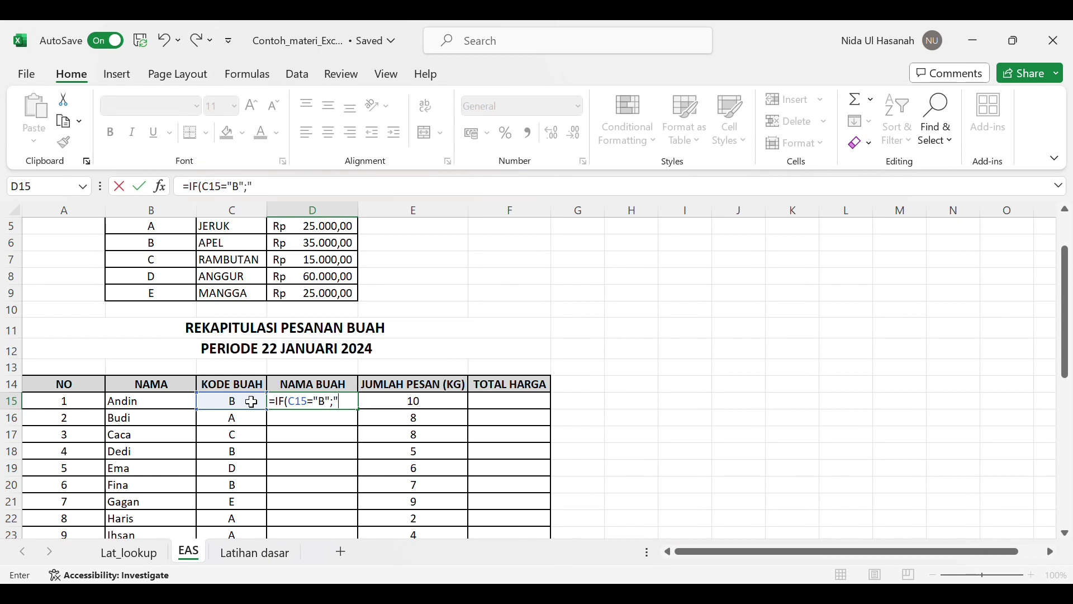
text("AP)
text(EL)
text(")
text(;)
Nest a second IF in the D15 formula that returns "JERUK" when C15 equals "A", and open a third IF on C15
text(IF)
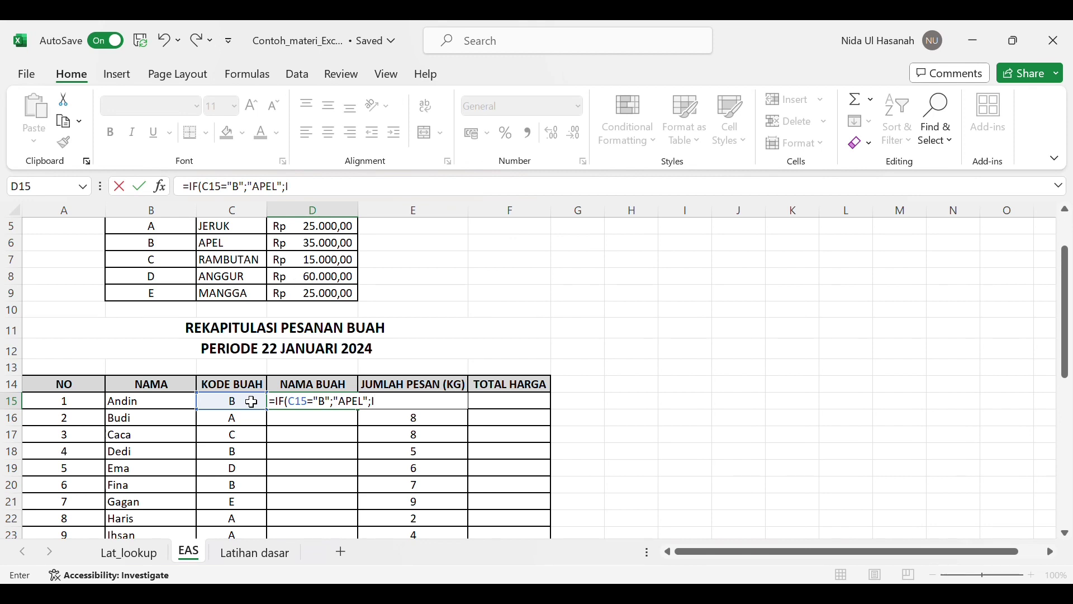
text((C15)
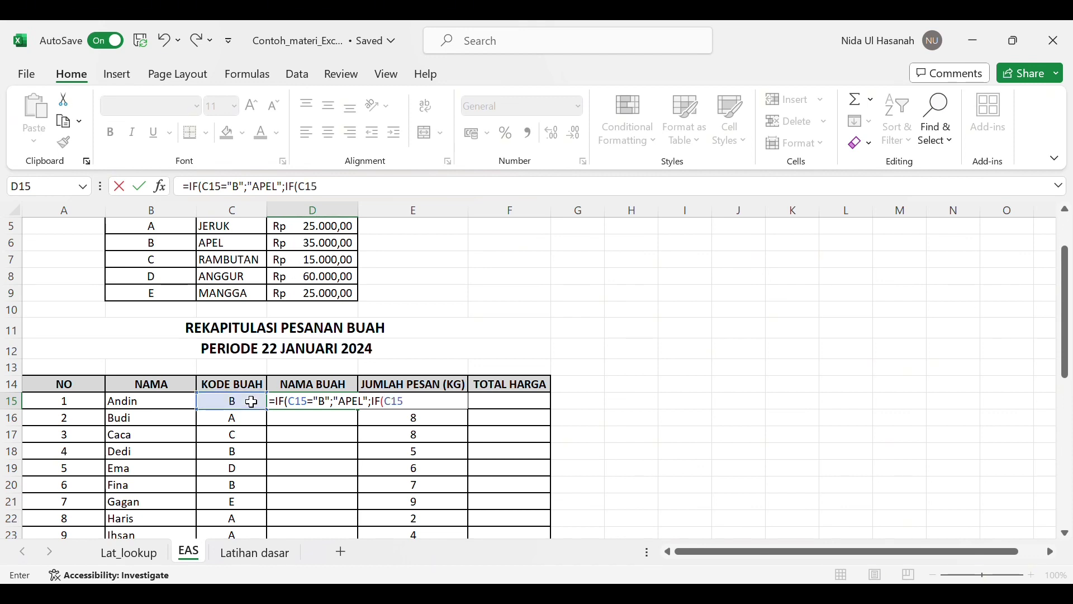
text(=)
text(")
text(A)
text(";)
text(")
text(JERU)
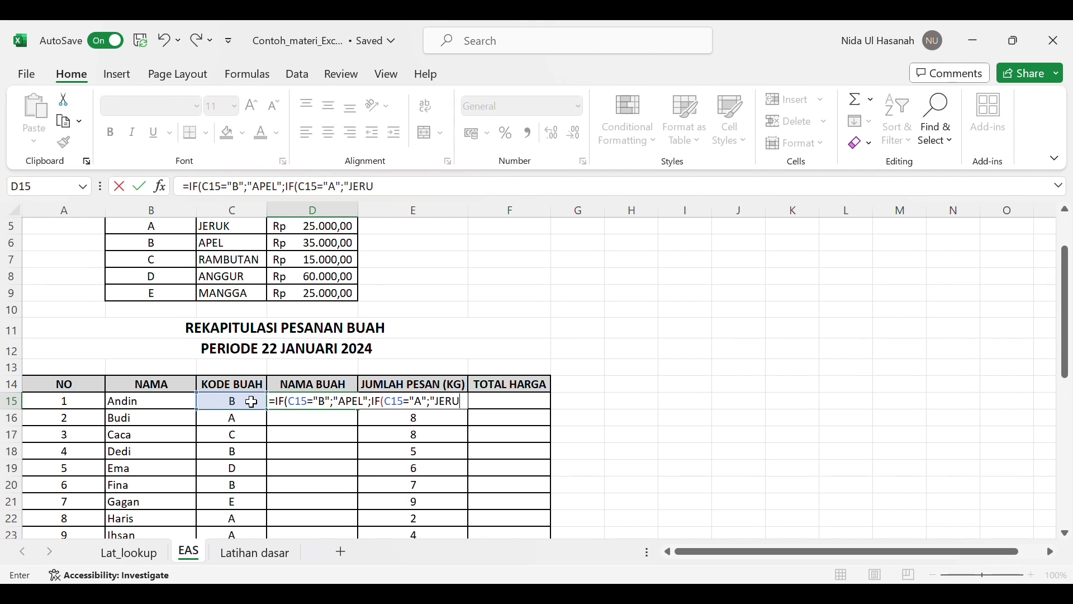
text(K";IF(C15)
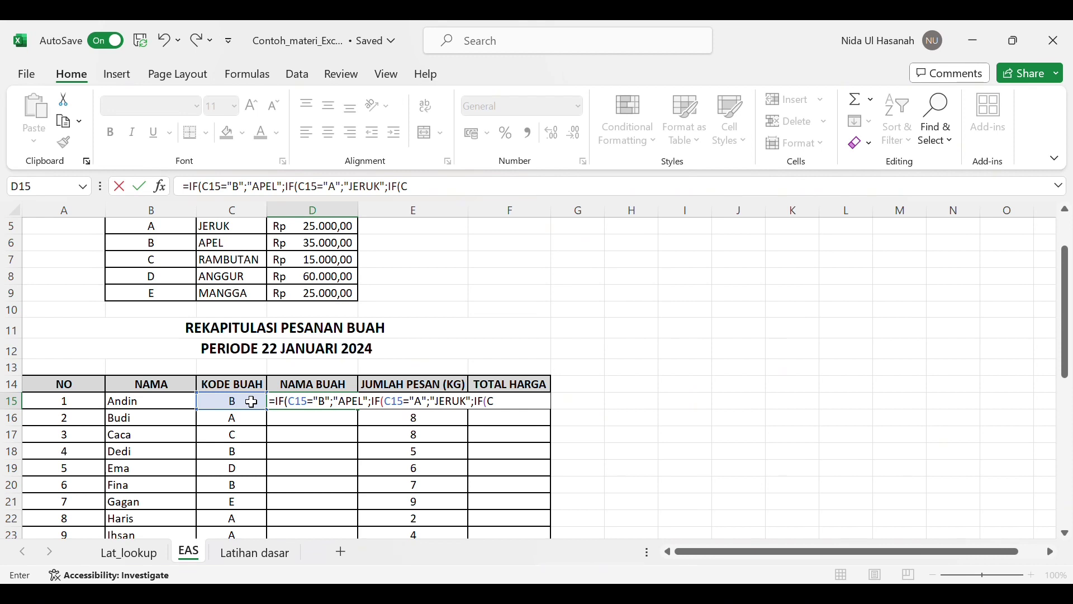
Extend the nested IF with "RAMBUTAN" for code "C" and "ANGGUR" for code "D", and open a fifth IF on C15
text(=")
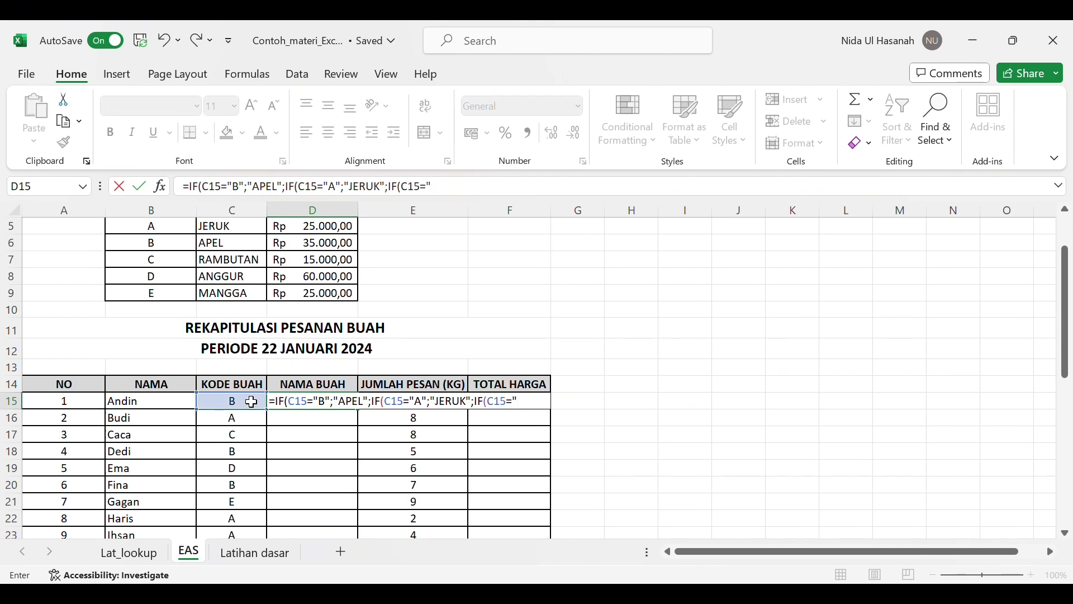
text(C";"RAMBUTAN";IF(C15)
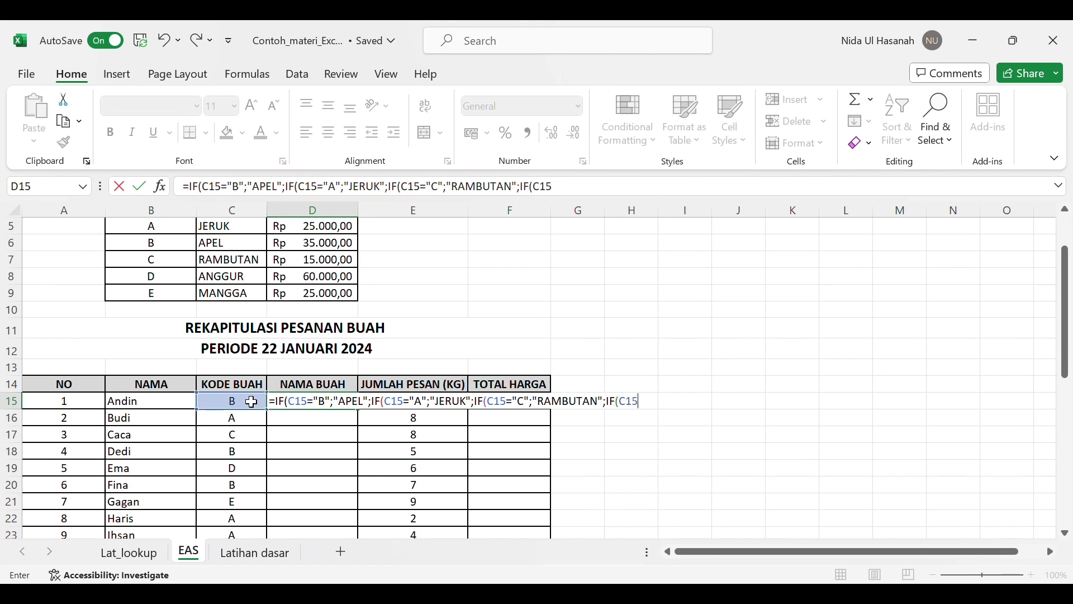
text(="D";"ANGGUR)
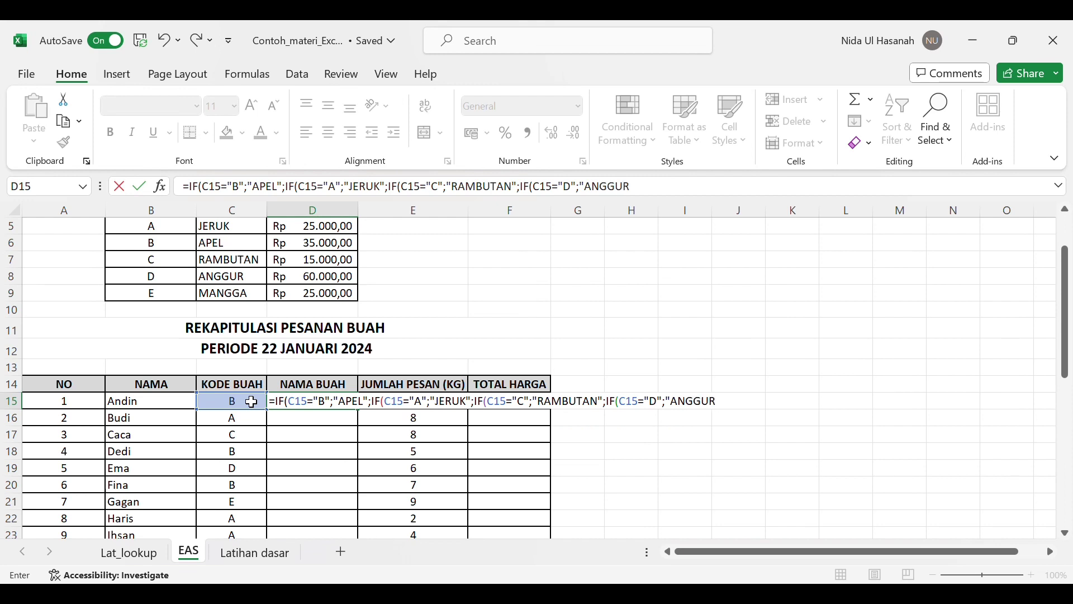
text(";IF(C15)
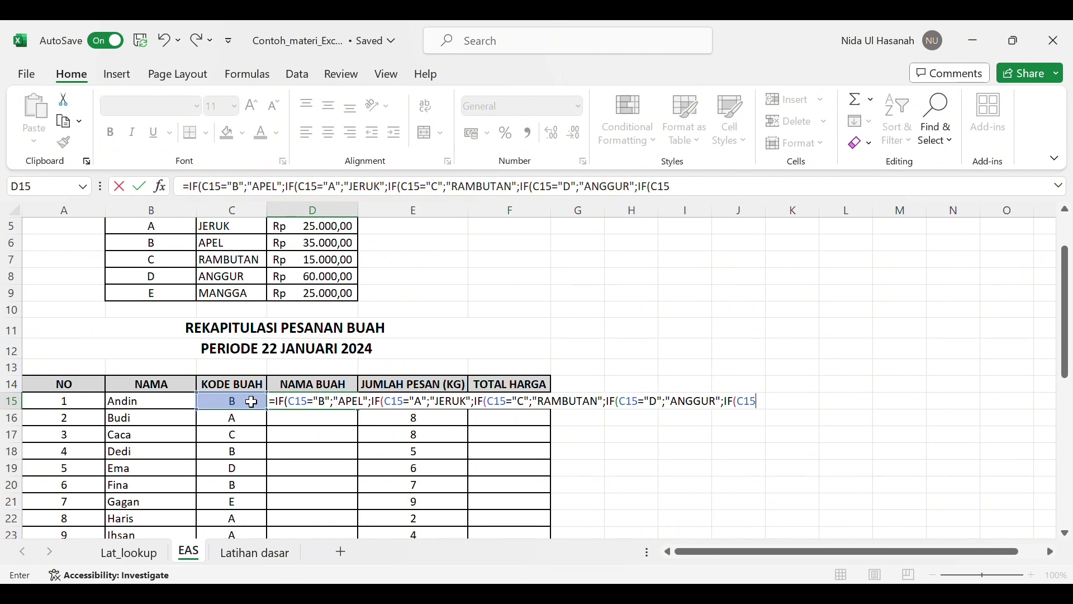
Finish the nested IF with "MANGGA" for code "E" and enter the formula in D15
text(=)
text(")
text(E)
text(")
text(;")
text(MANGG)
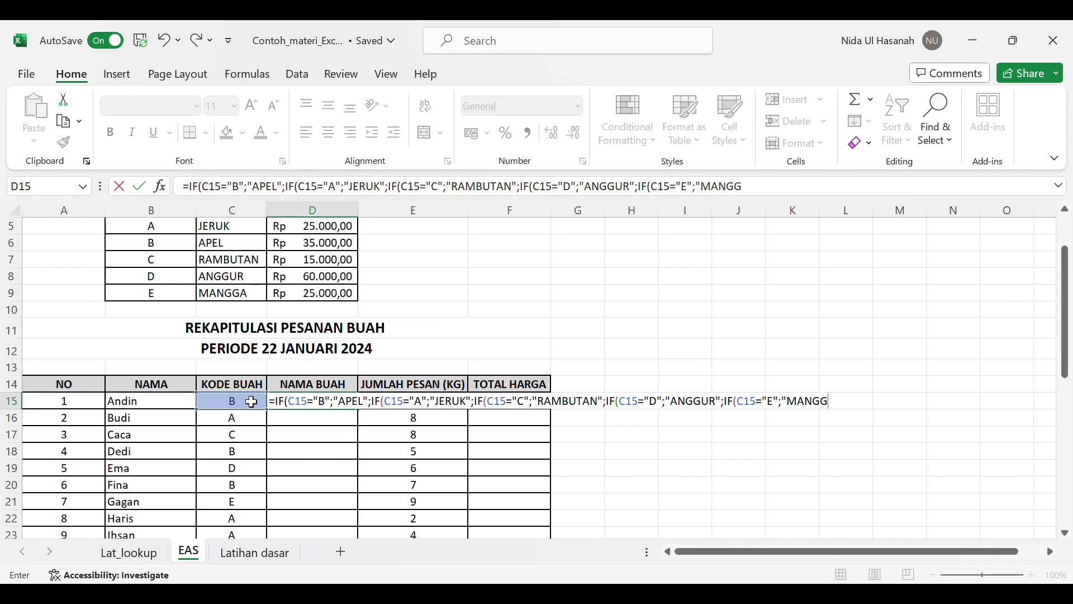
text(A"))
key(Return)
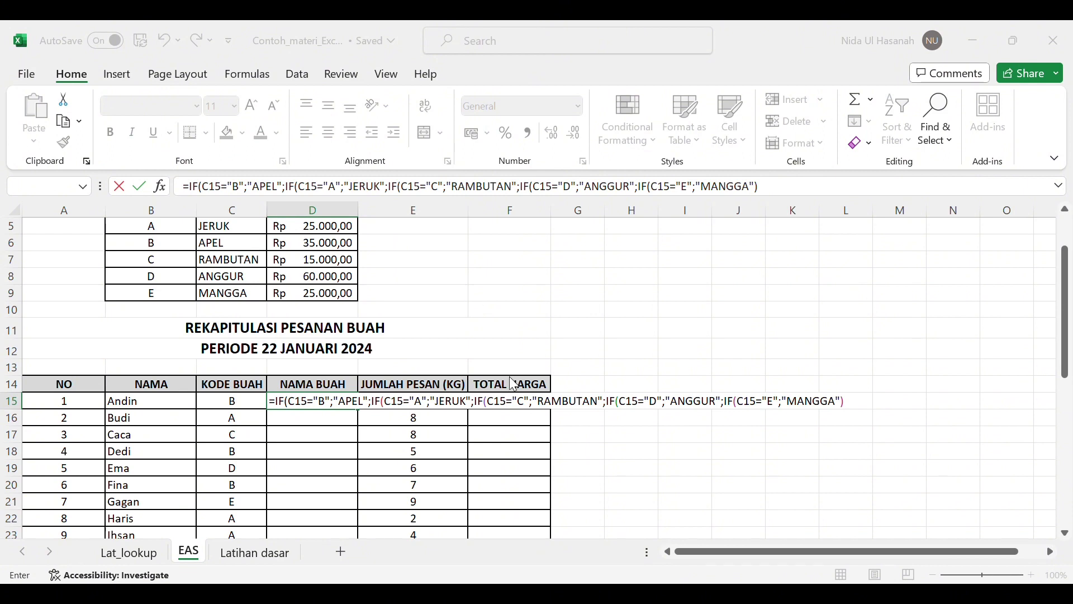
key(Return)
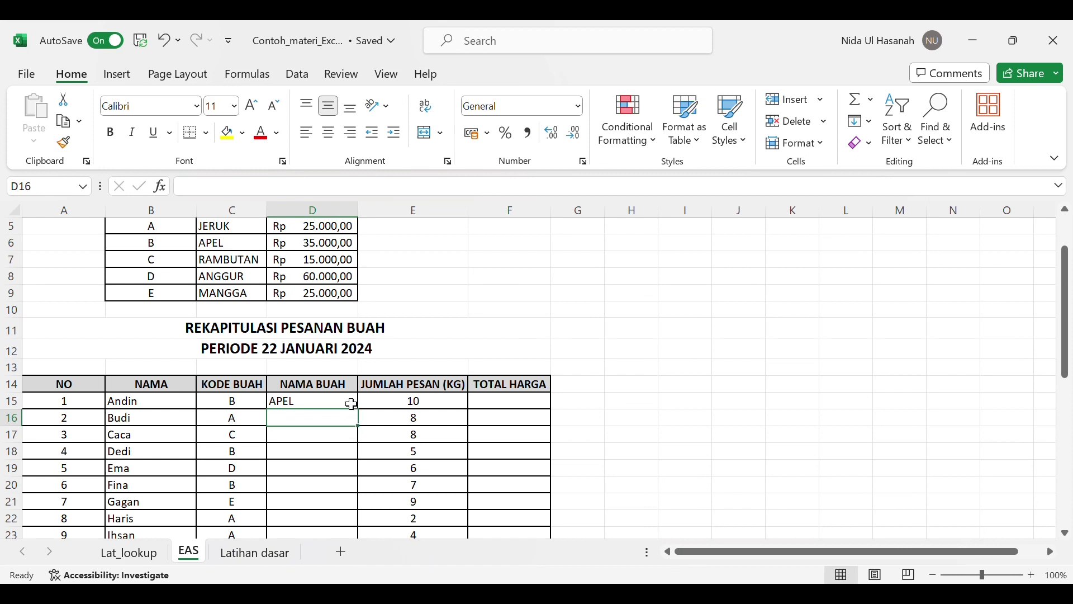
Fill the NAMA BUAH formula from D15 down to D24
click(352, 404)
drag(361, 411, 366, 510)
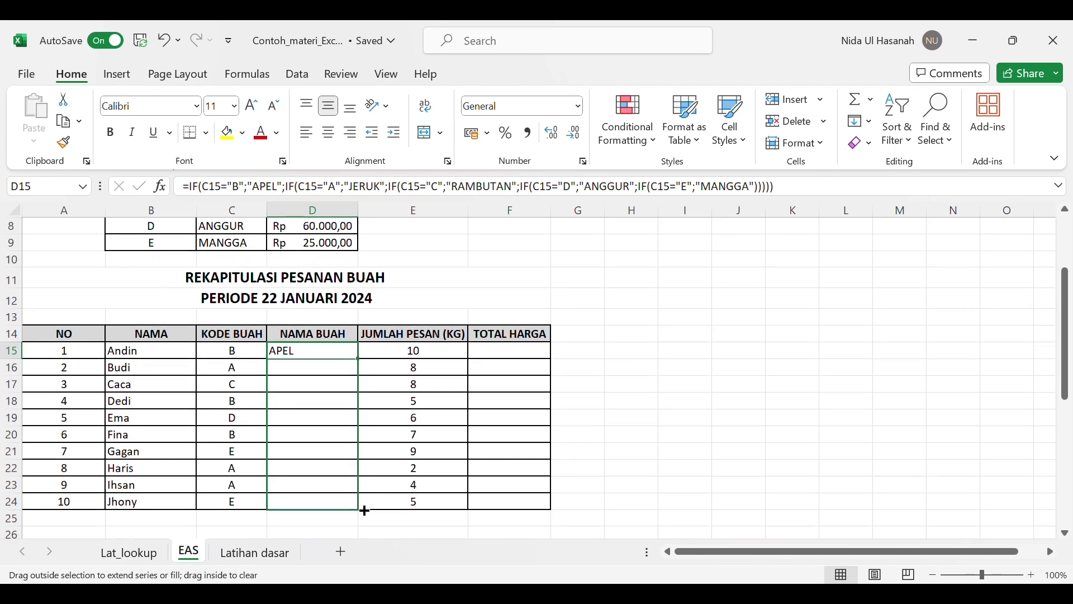
drag(366, 510, 367, 510)
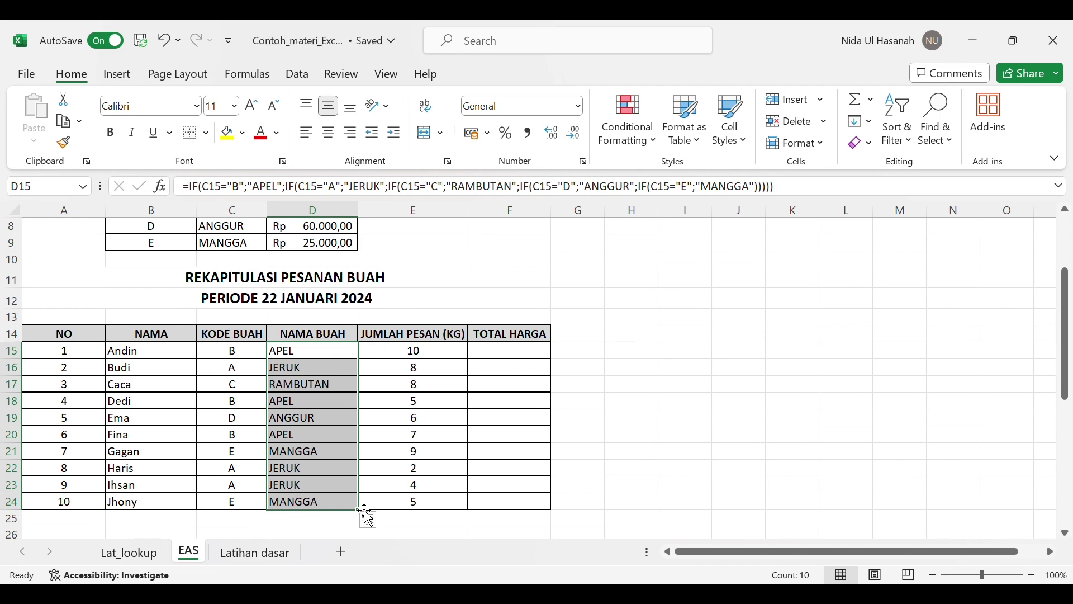
Begin a VLOOKUP formula in F15 that looks up C15 in the price table with the absolute range $B$5:$D$9
scroll(329, 434, up, 2)
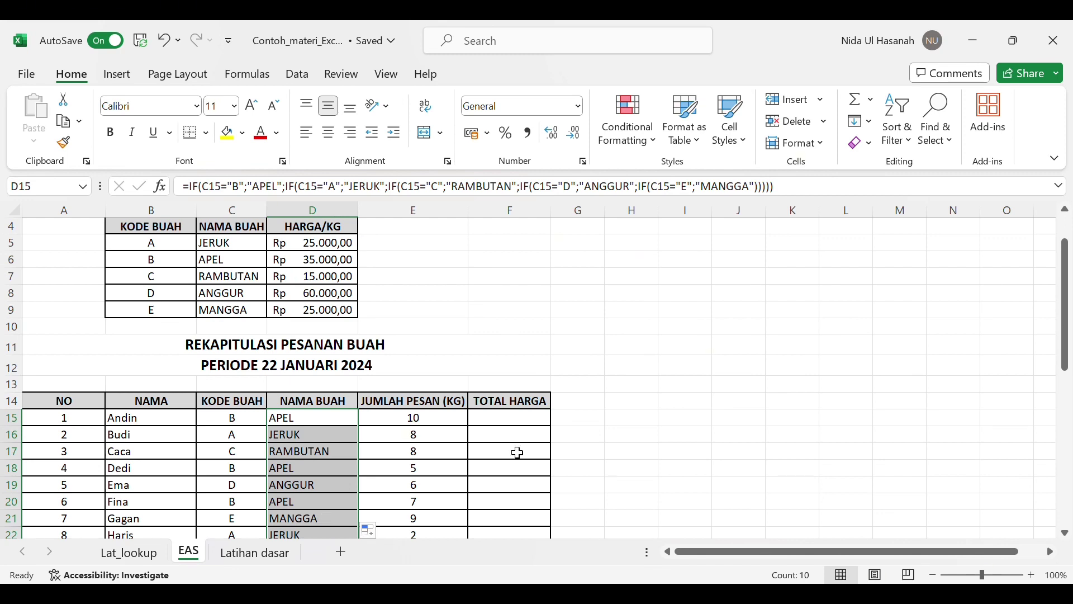
click(518, 425)
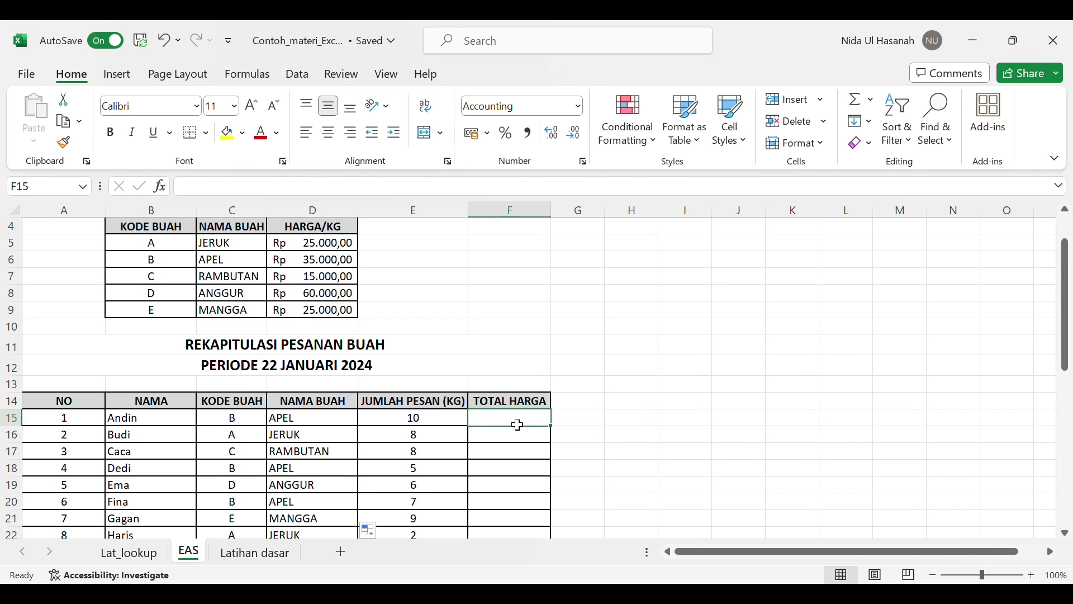
text(=)
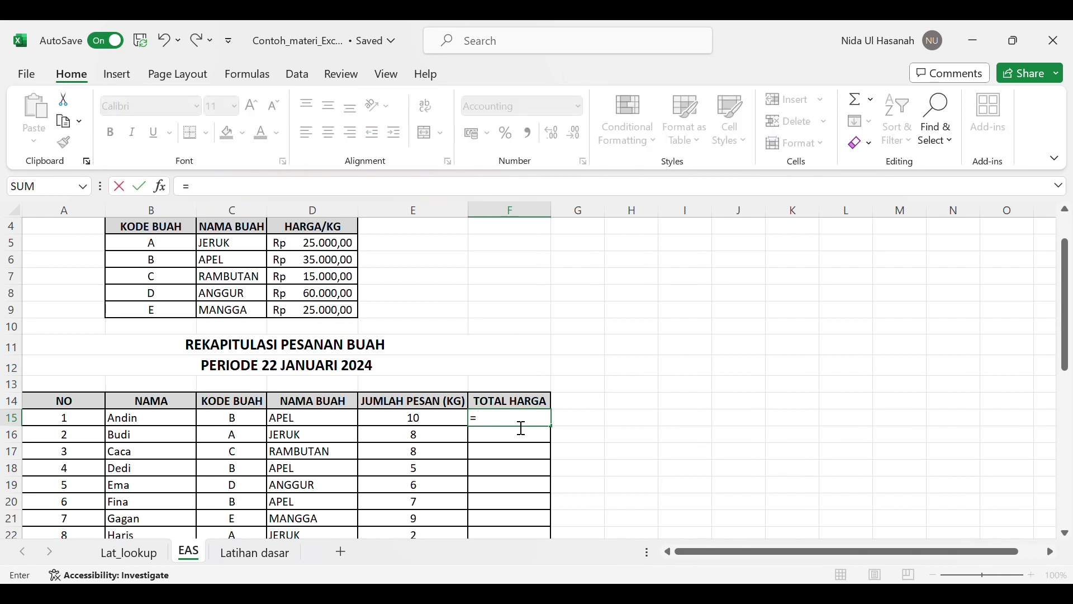
text(VLOOKUP)
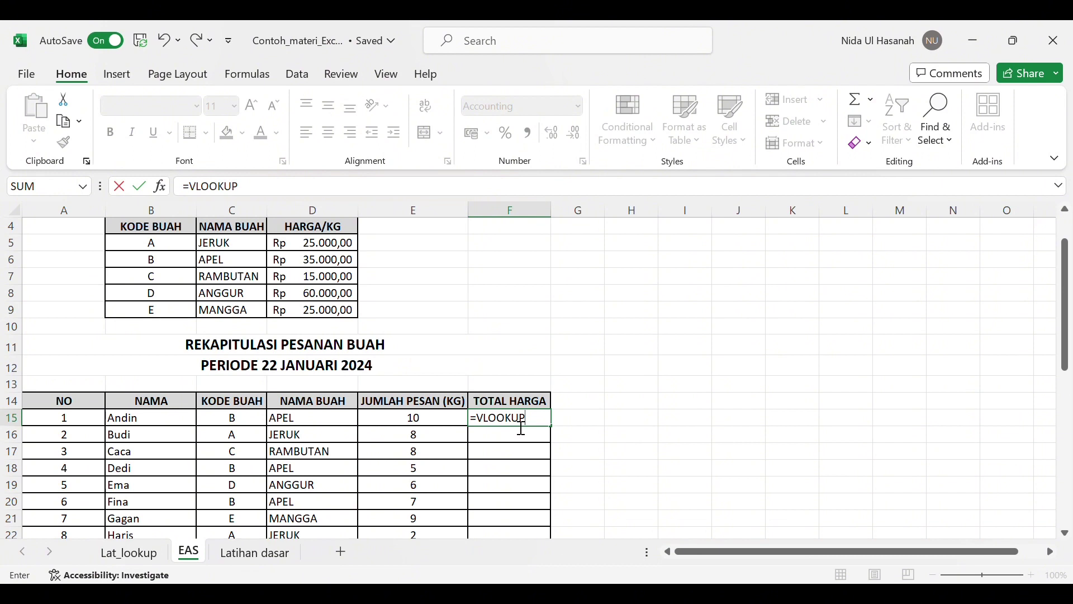
text(()
click(246, 422)
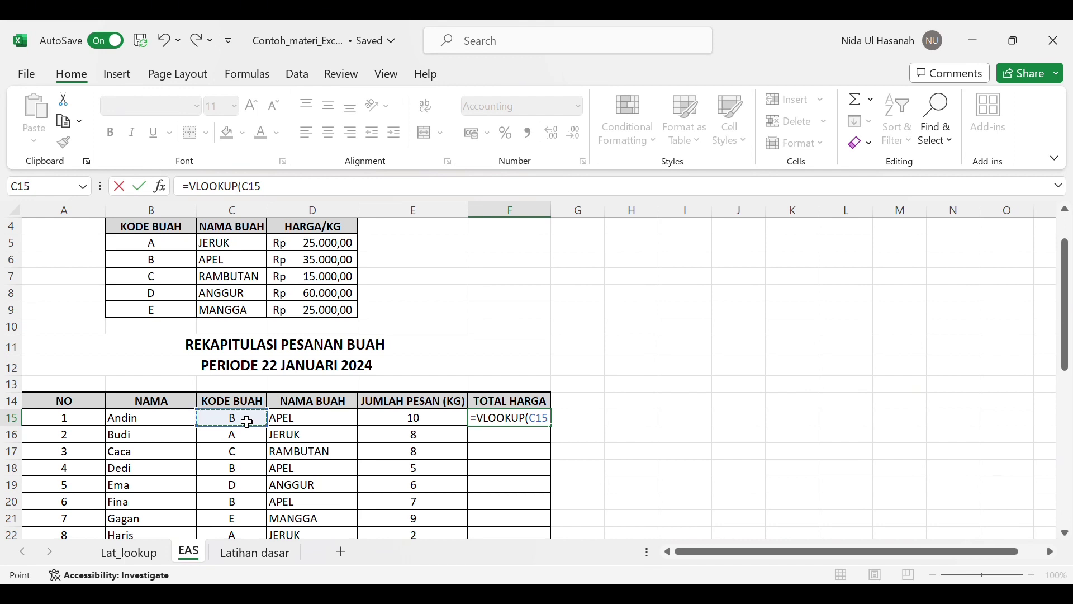
text(;)
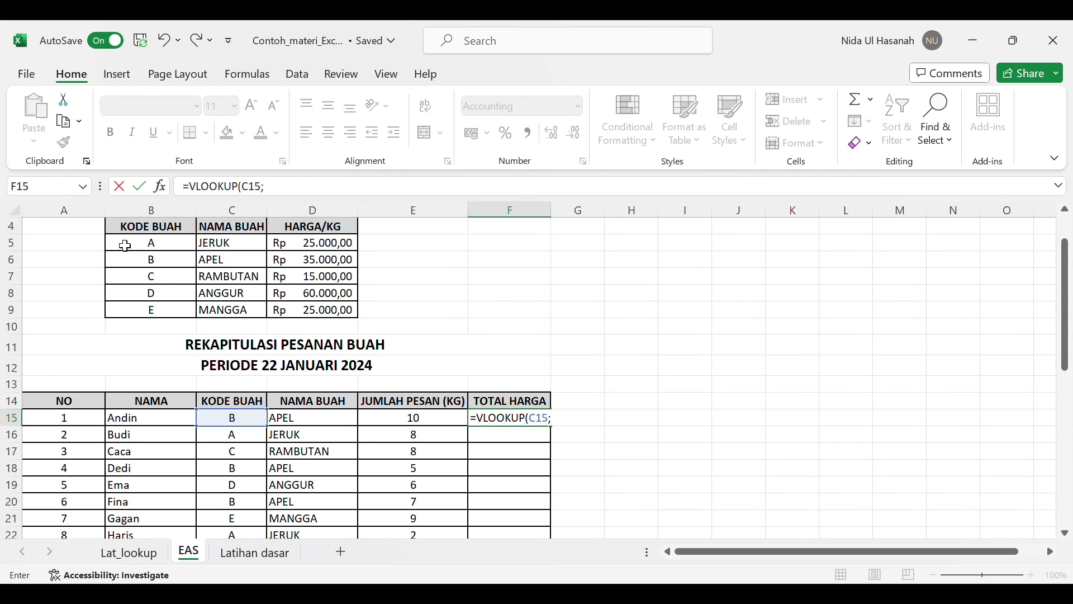
drag(125, 246, 334, 317)
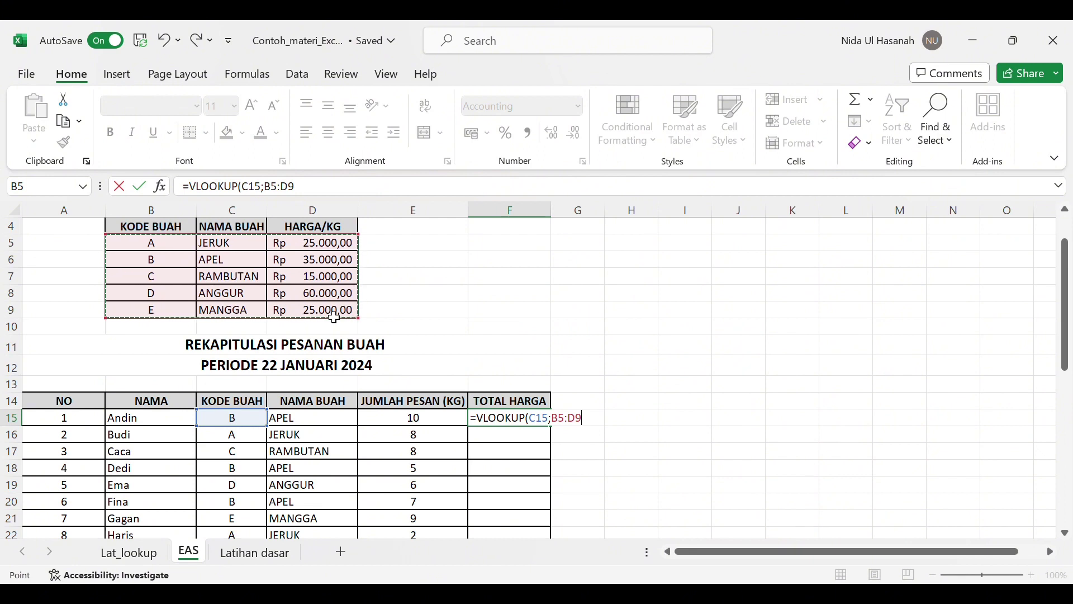
key(F4)
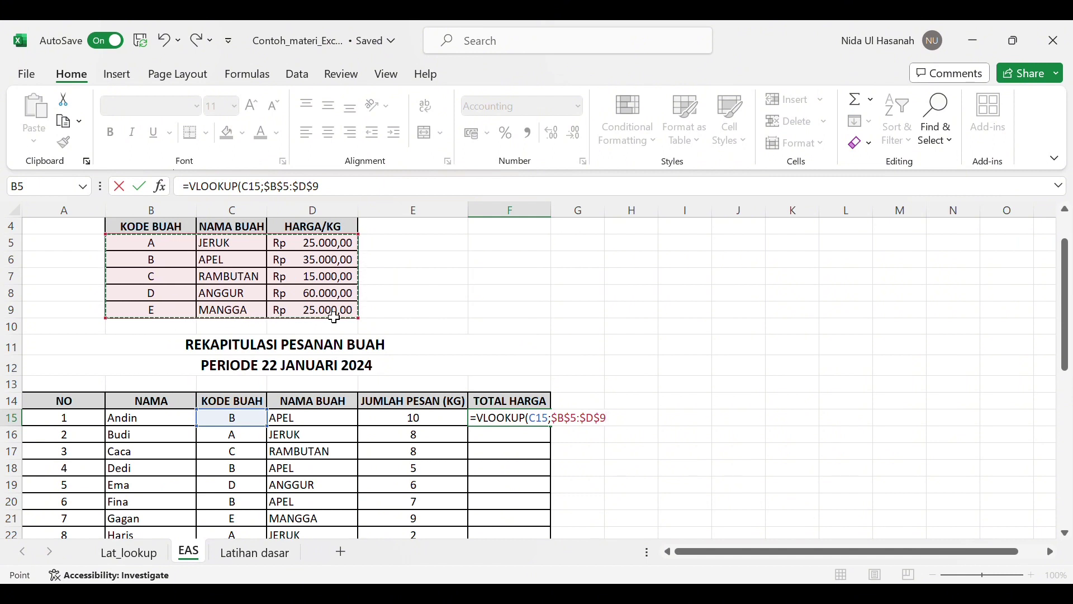
text(;)
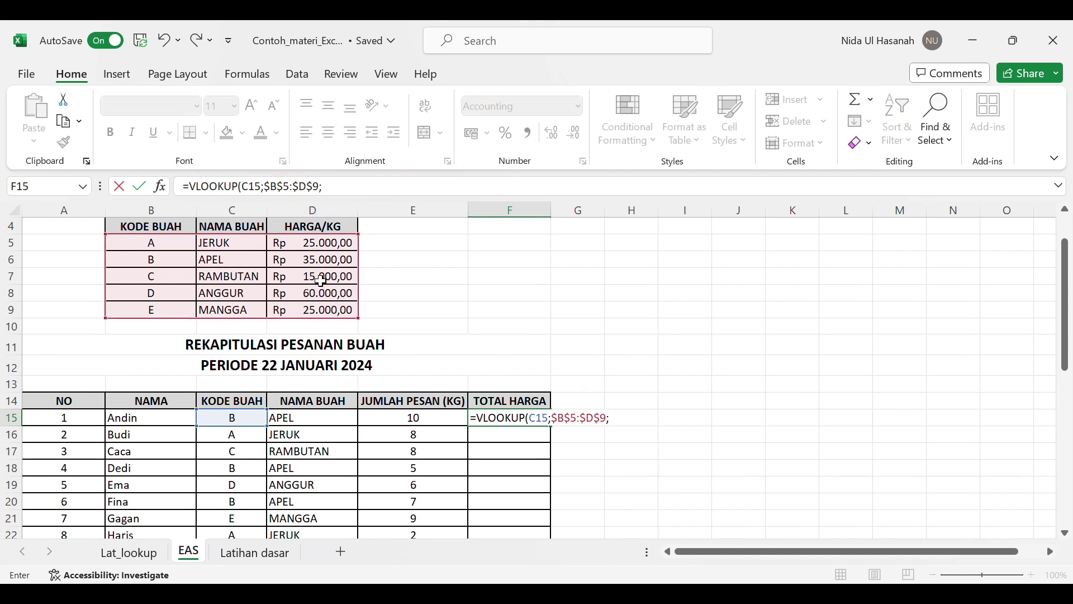
Complete the VLOOKUP with column 3 multiplied by E15, and fill the TOTAL HARGA formula down to F24
text(3)*)
click(406, 425)
key(Return)
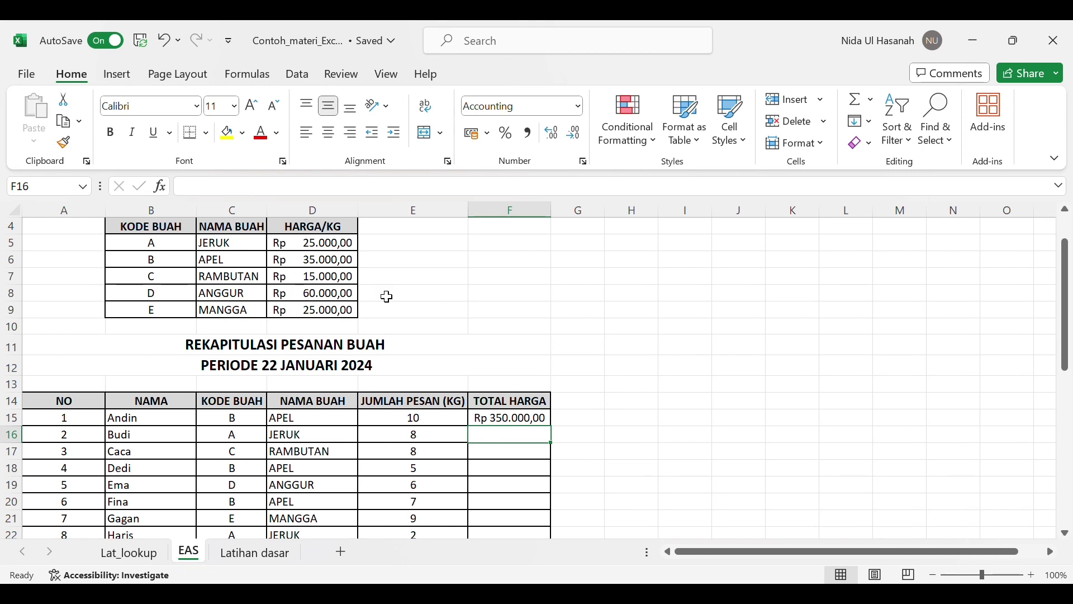
click(525, 425)
drag(552, 426, 556, 528)
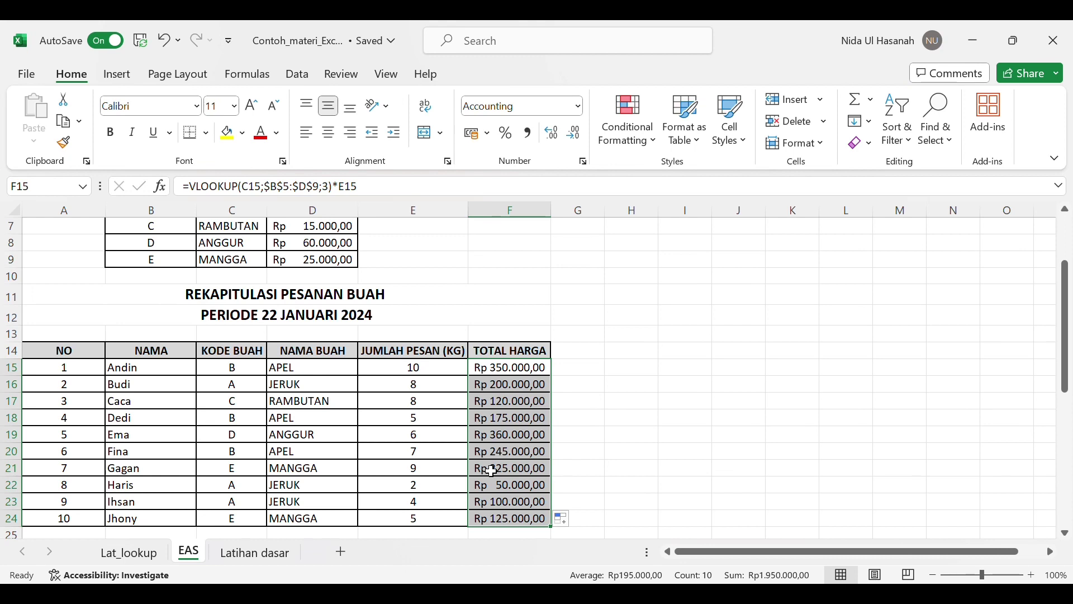
Calculate TOTAL BIAYA in the car rental table with =SUM(C33*$B$29) in D33 and fill the formula down to D42
scroll(491, 471, down, 6)
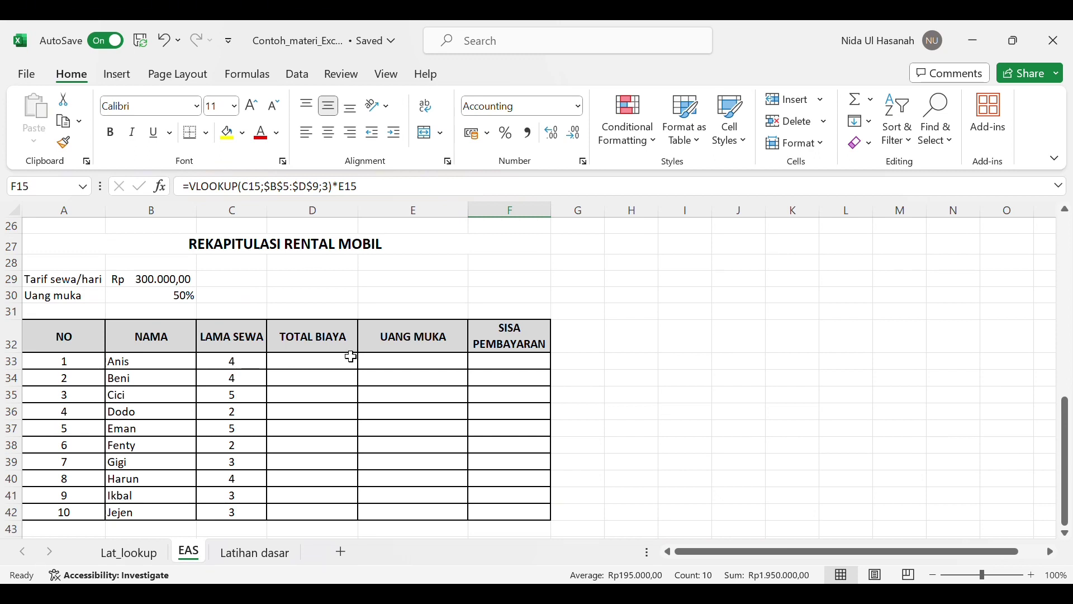
click(336, 365)
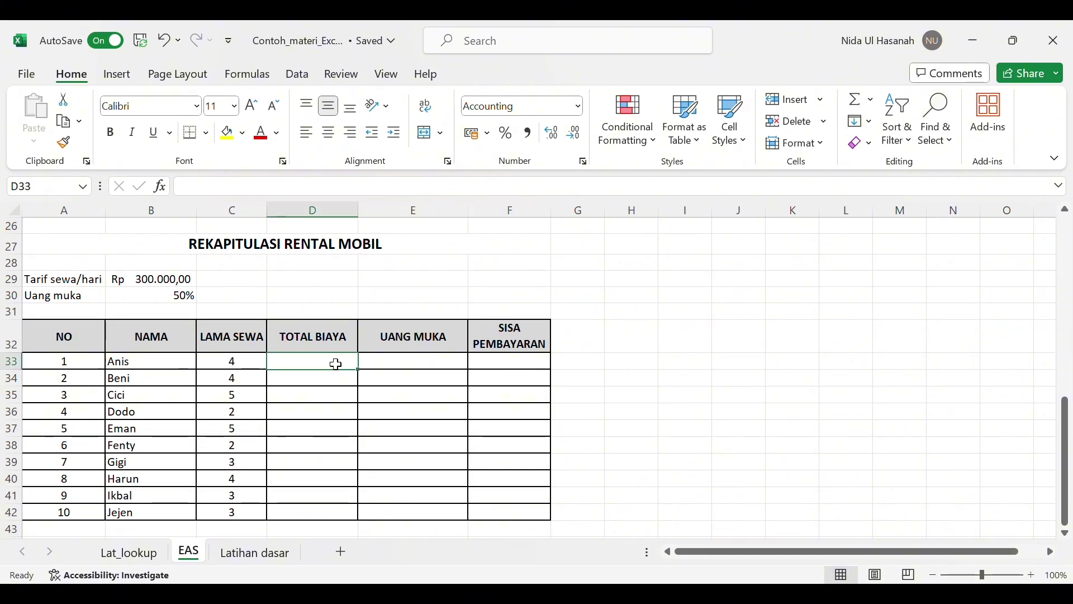
text(=)
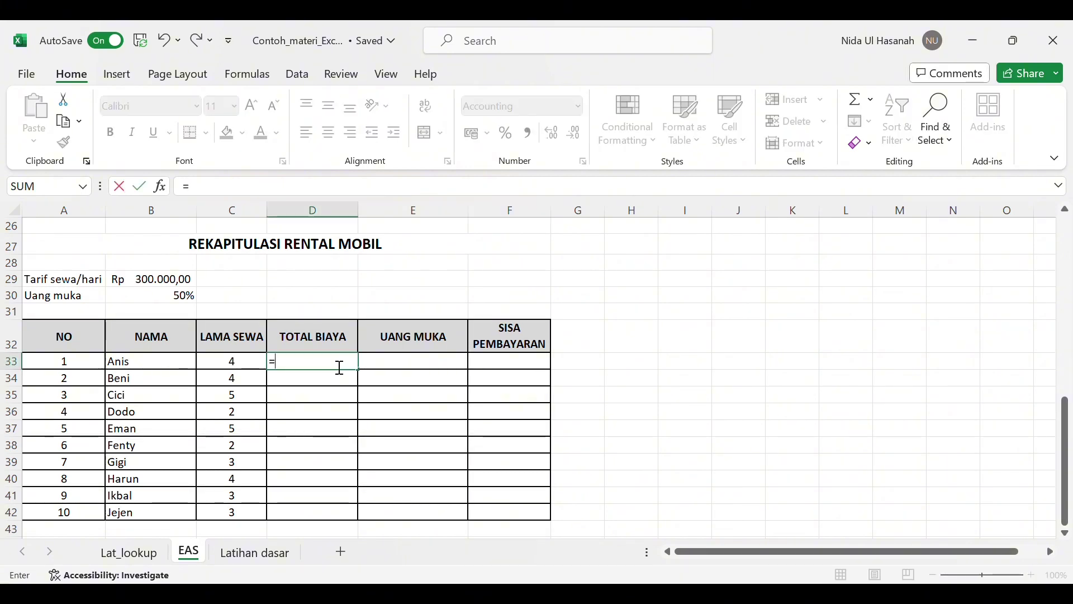
text(S)
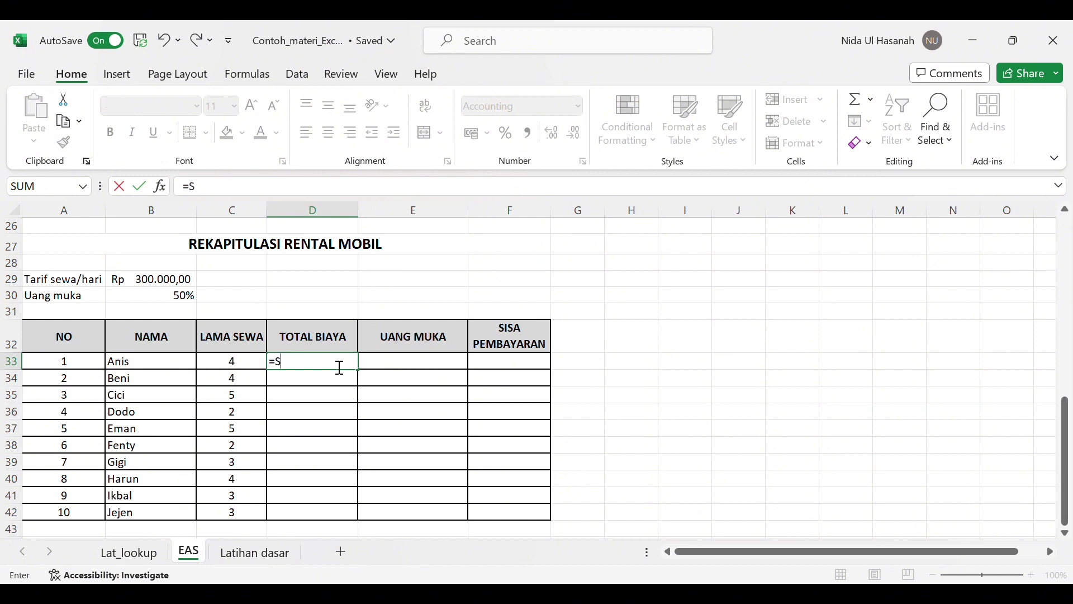
text(UM()
click(246, 369)
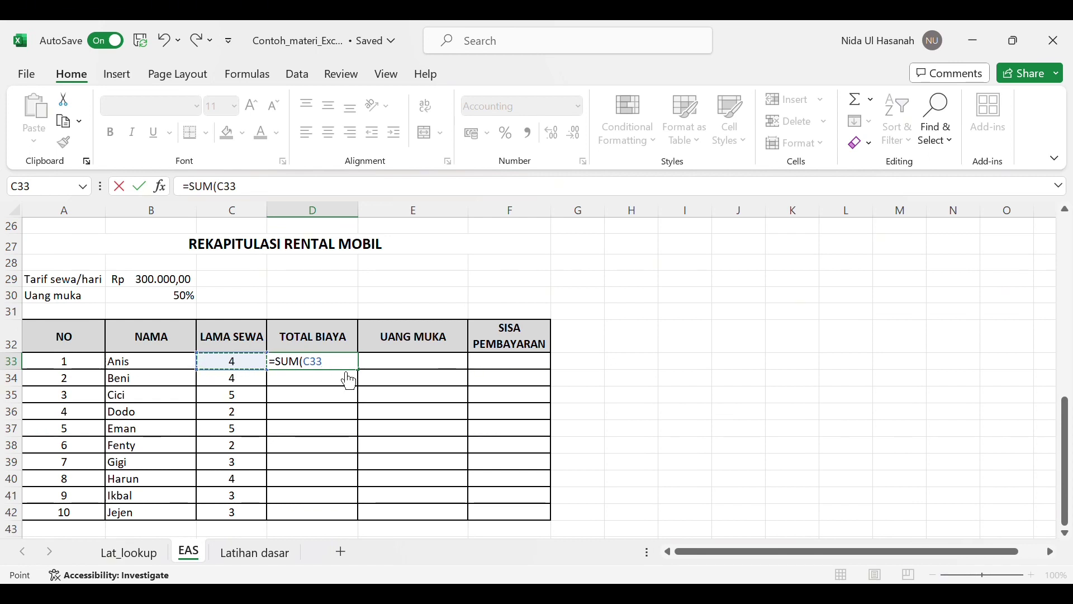
text(*)
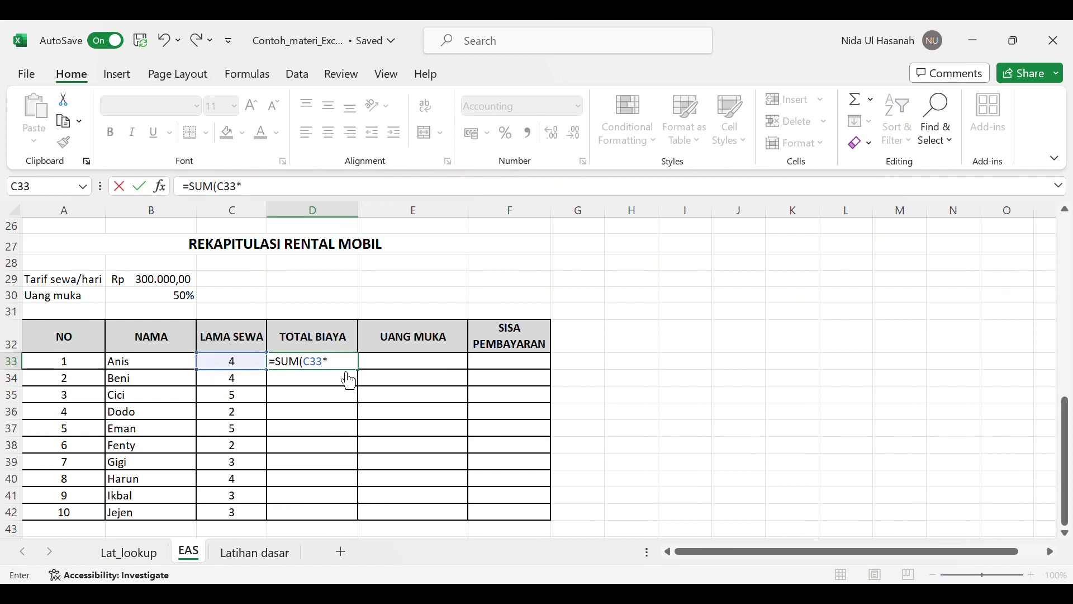
click(174, 285)
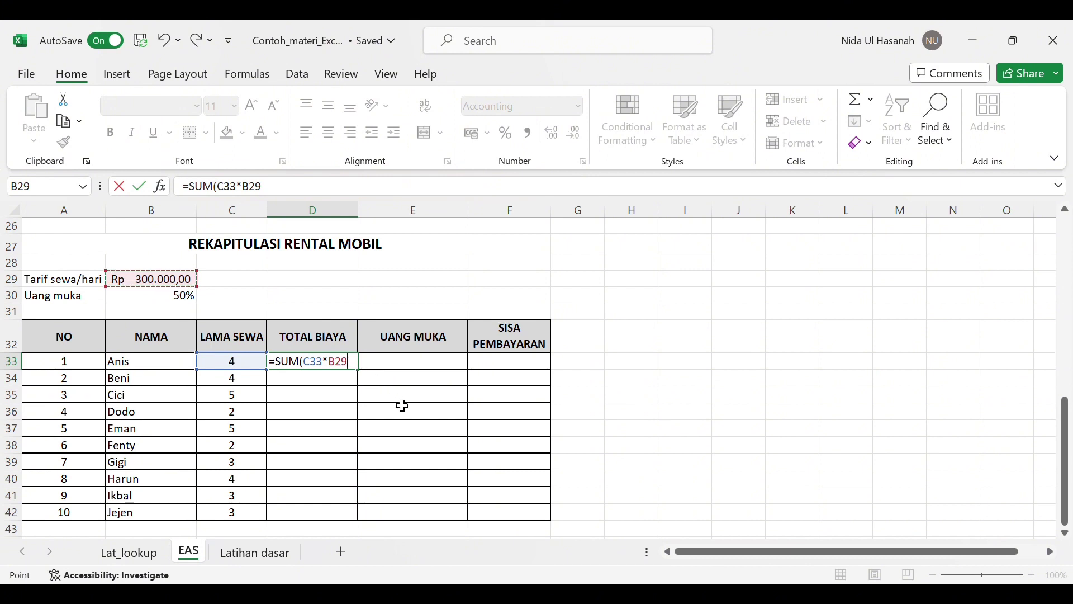
key(F4)
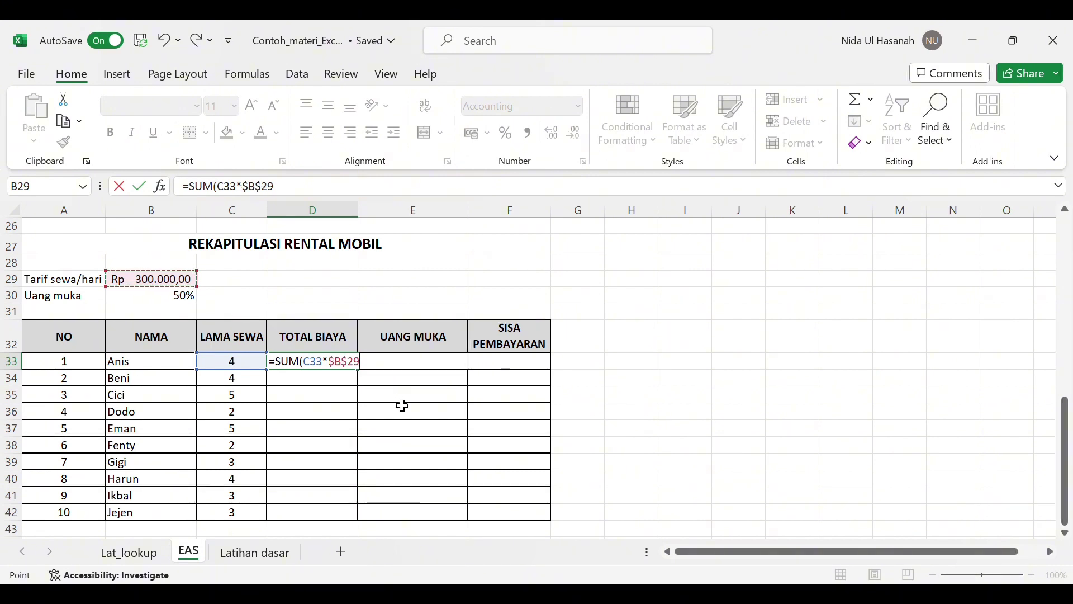
text())
key(Return)
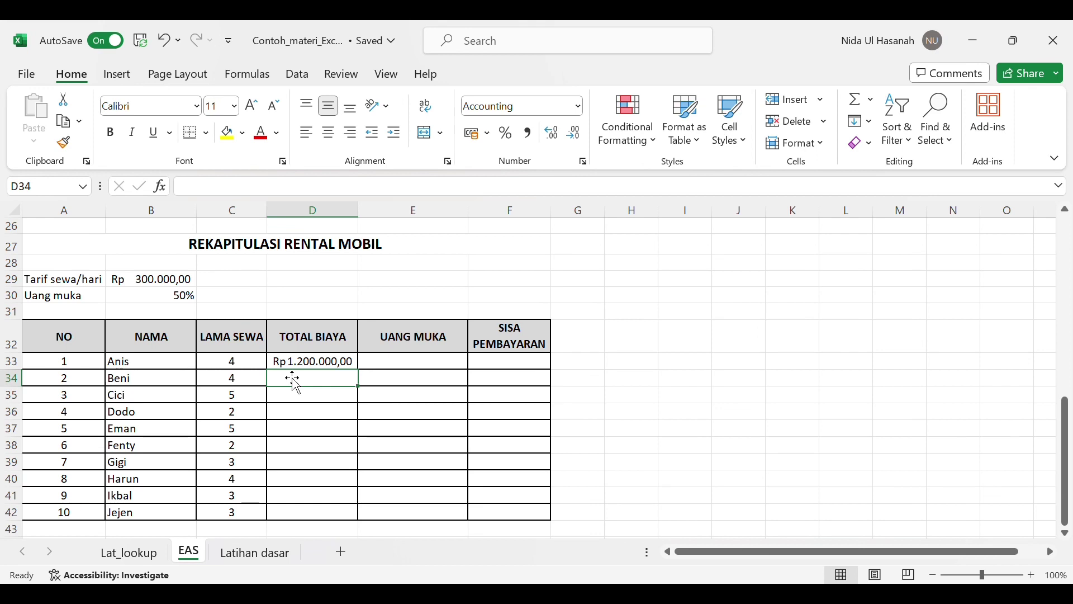
click(351, 366)
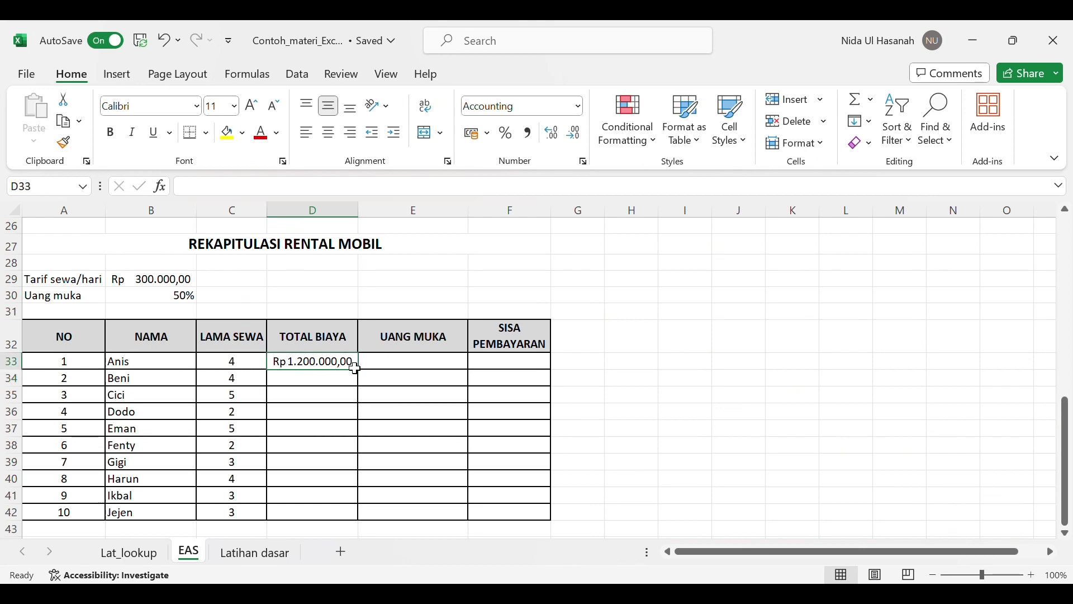
drag(364, 375, 355, 519)
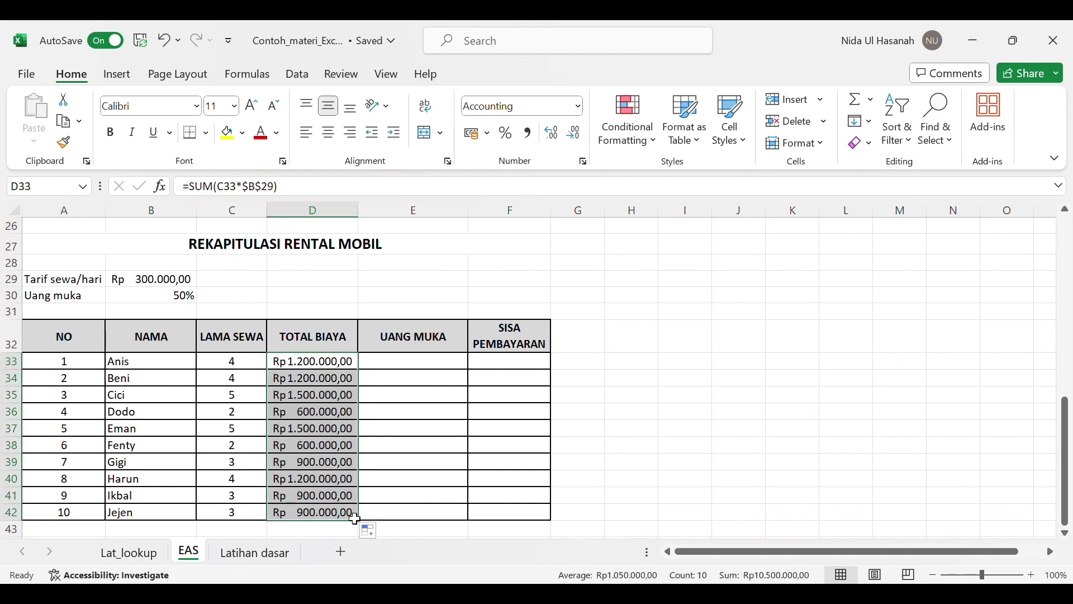
Calculate UANG MUKA with =SUM(D33*$B$30) in E33 and fill the formula down to E42
click(404, 370)
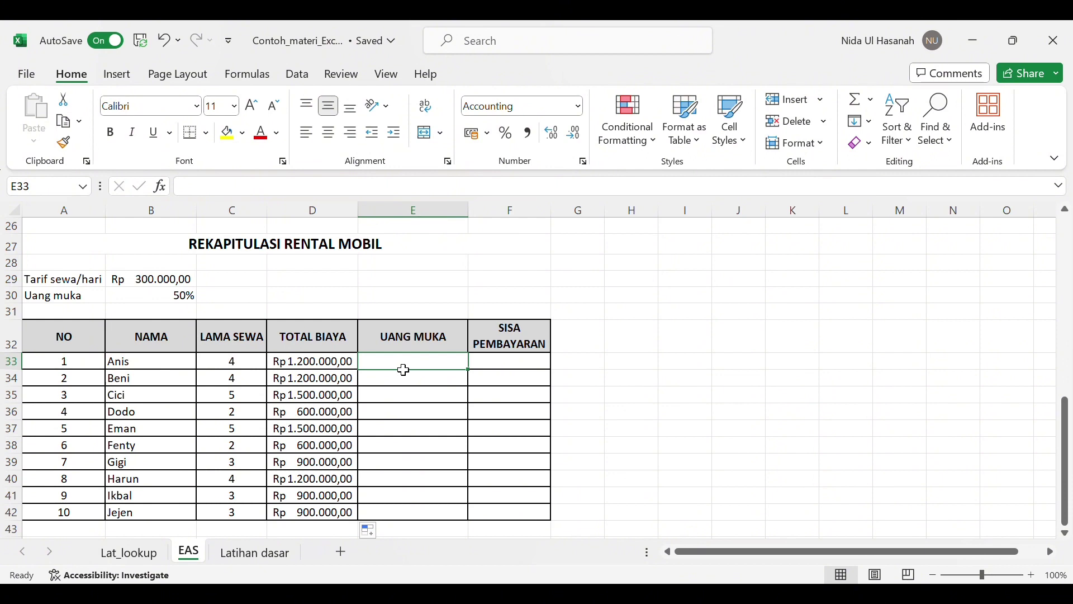
text(=)
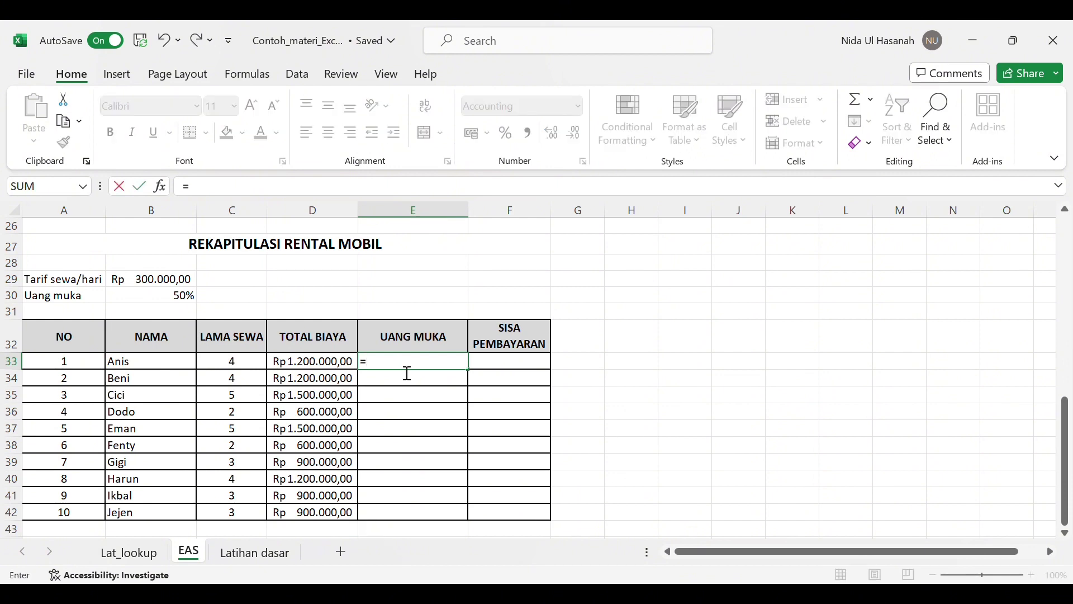
text(SUM()
click(345, 367)
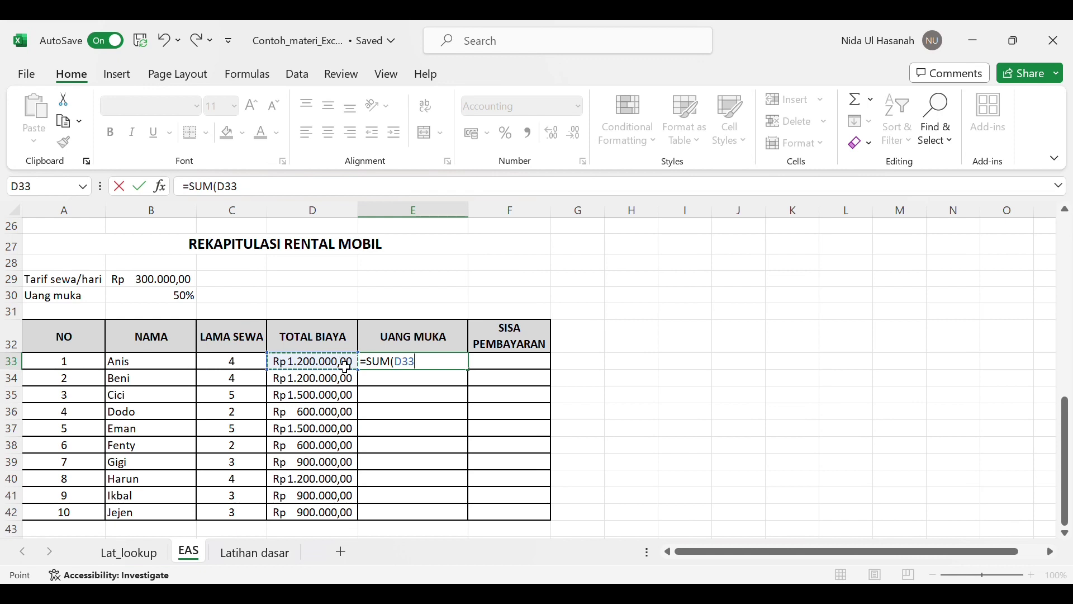
text(*)
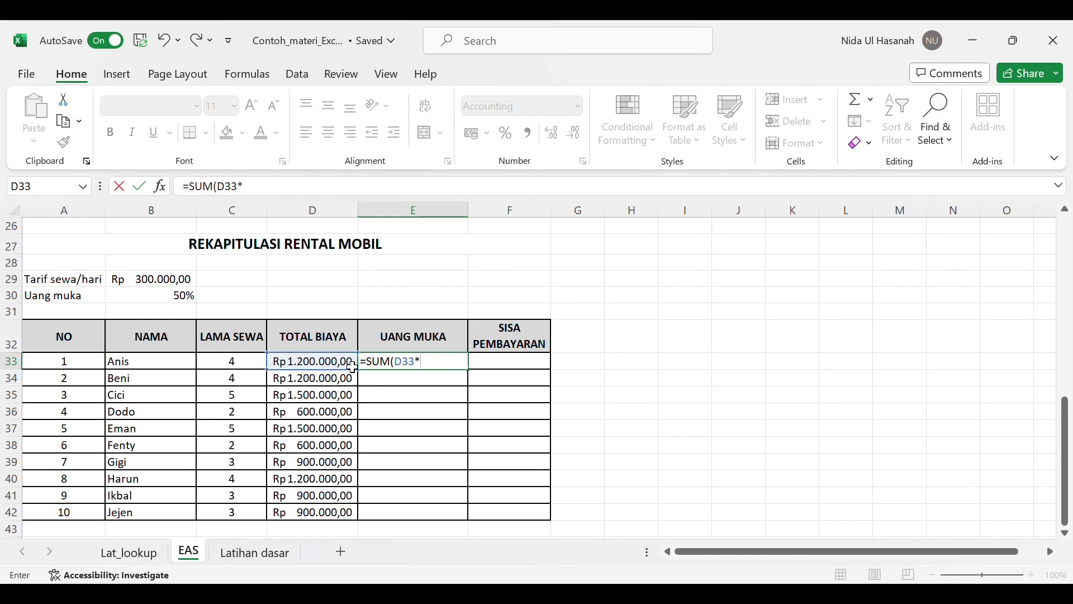
click(184, 302)
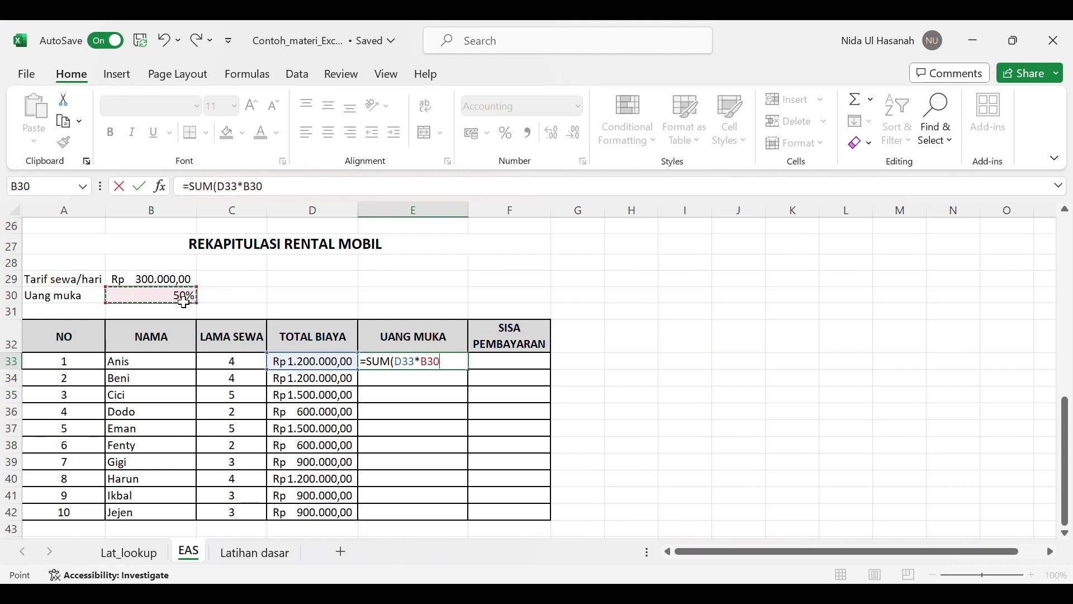
key(F4)
text())
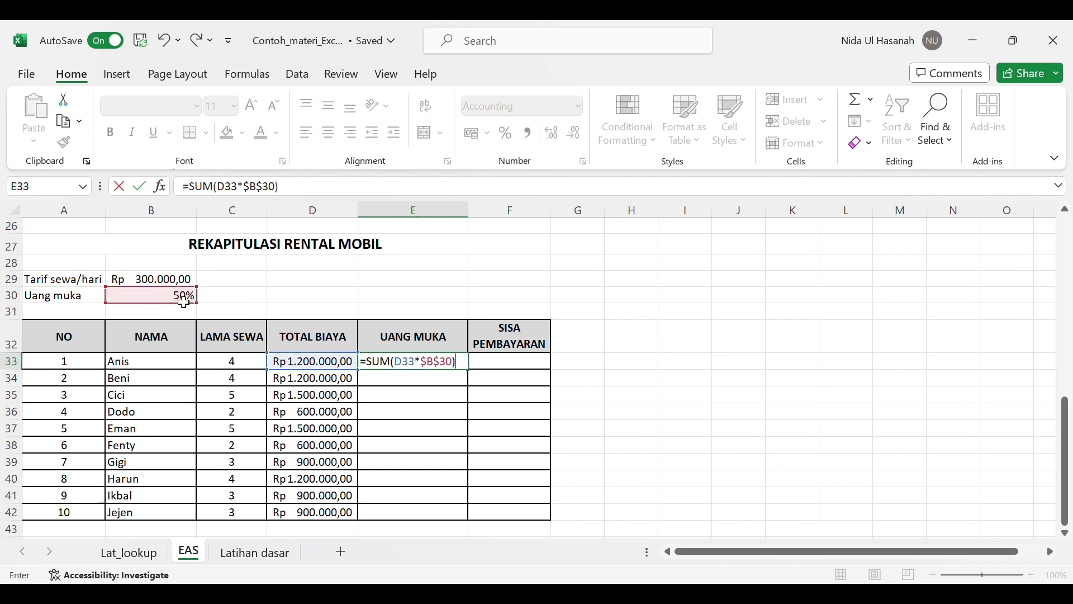
key(Return)
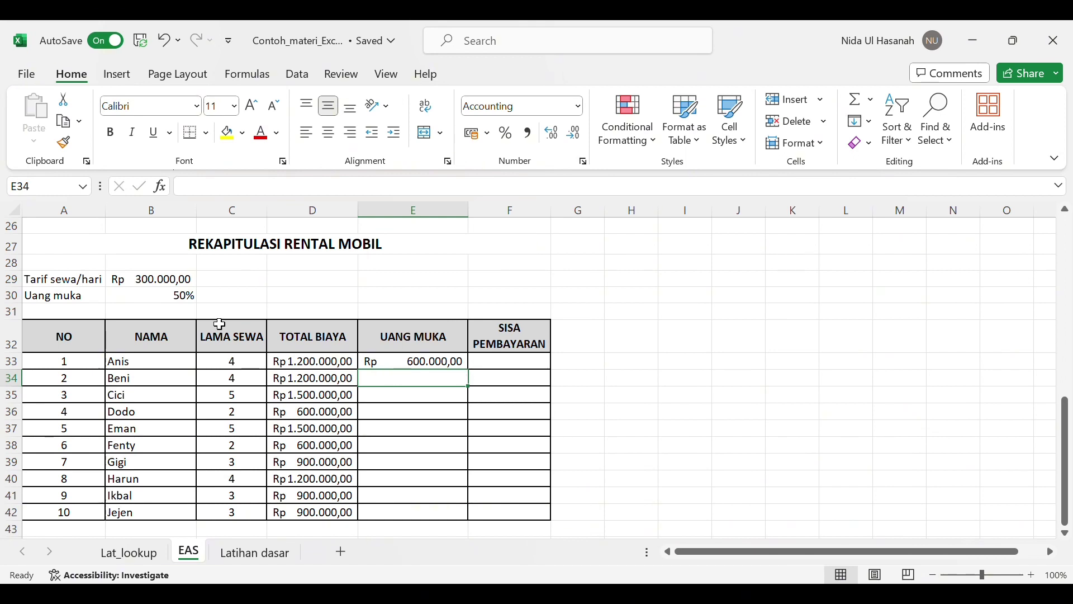
click(420, 367)
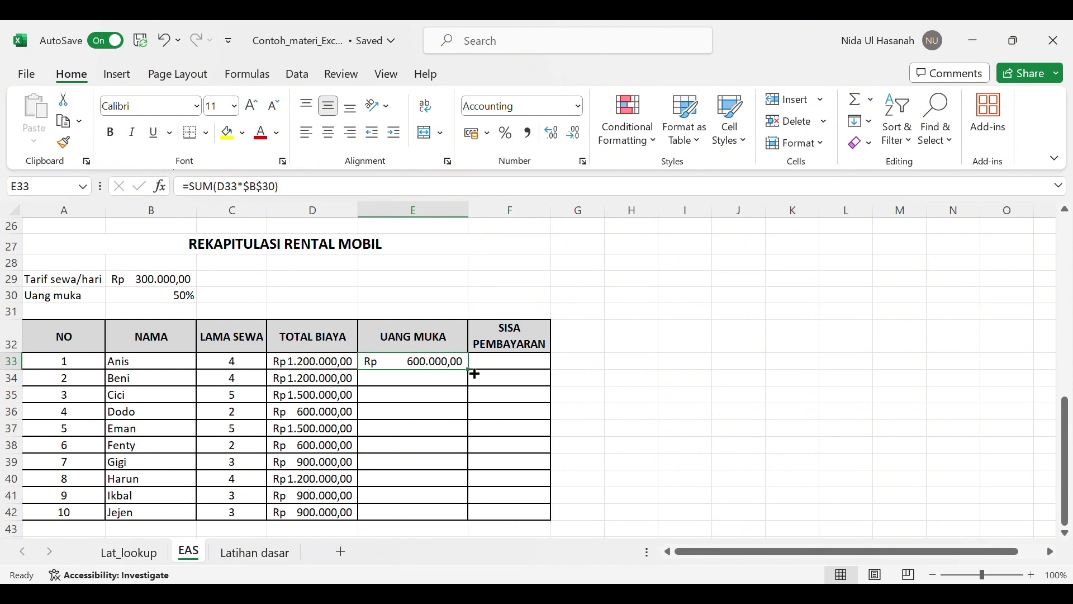
drag(475, 373, 470, 518)
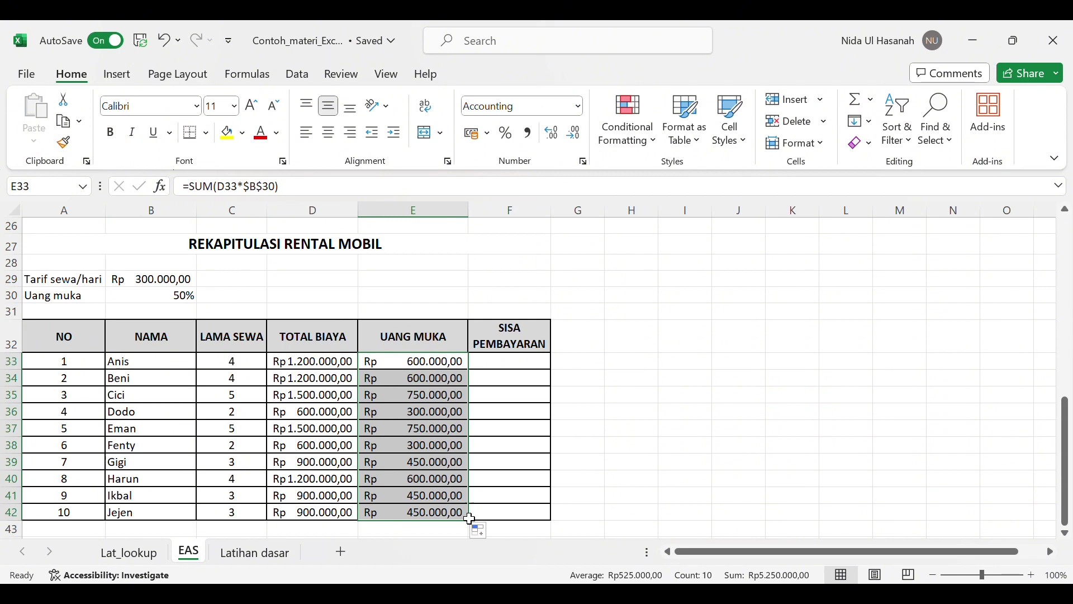
Calculate SISA PEMBAYARAN with =SUM(D33-E33) in F33 and fill the formula down to F42
click(535, 371)
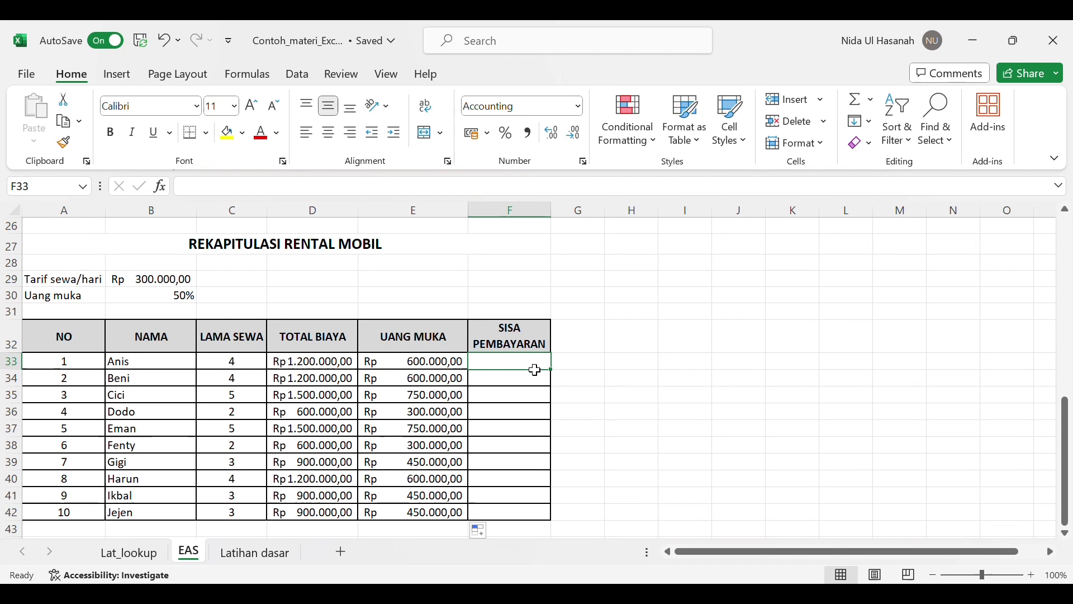
text(=)
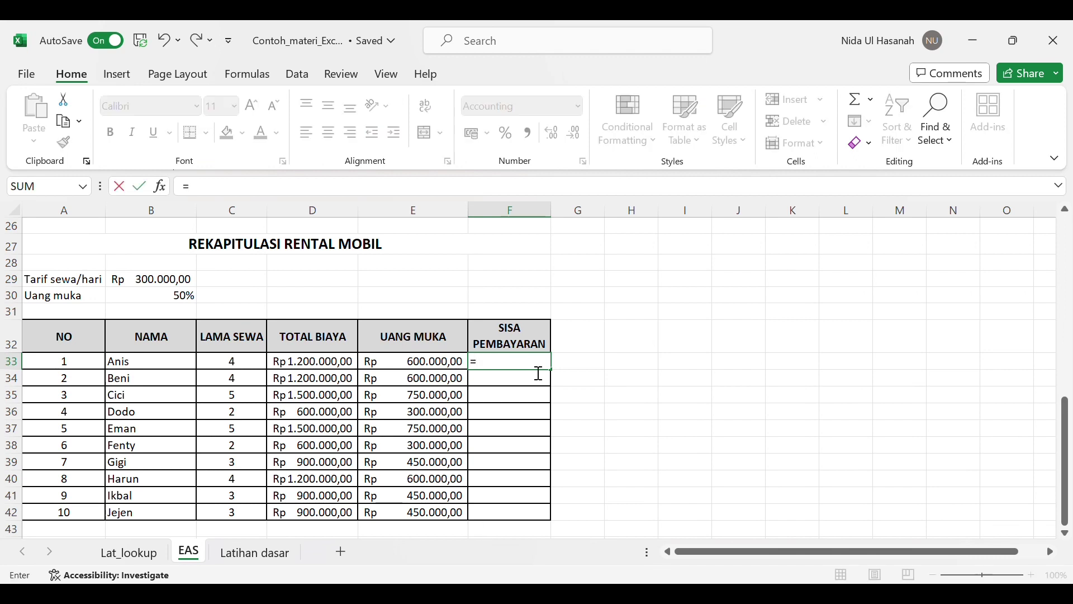
text(SUM()
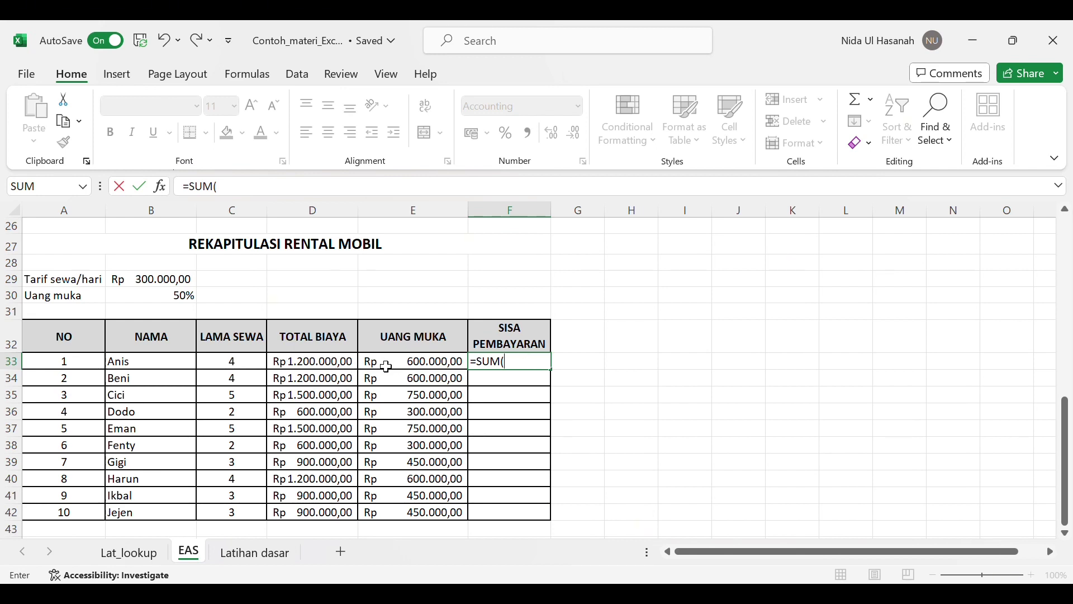
click(333, 364)
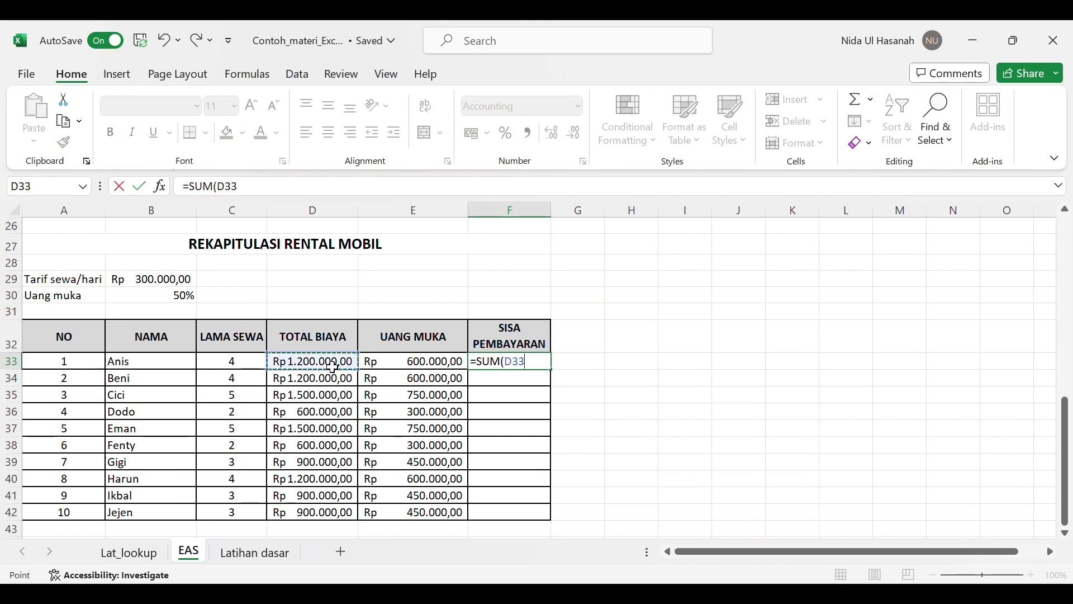
text(-)
click(380, 366)
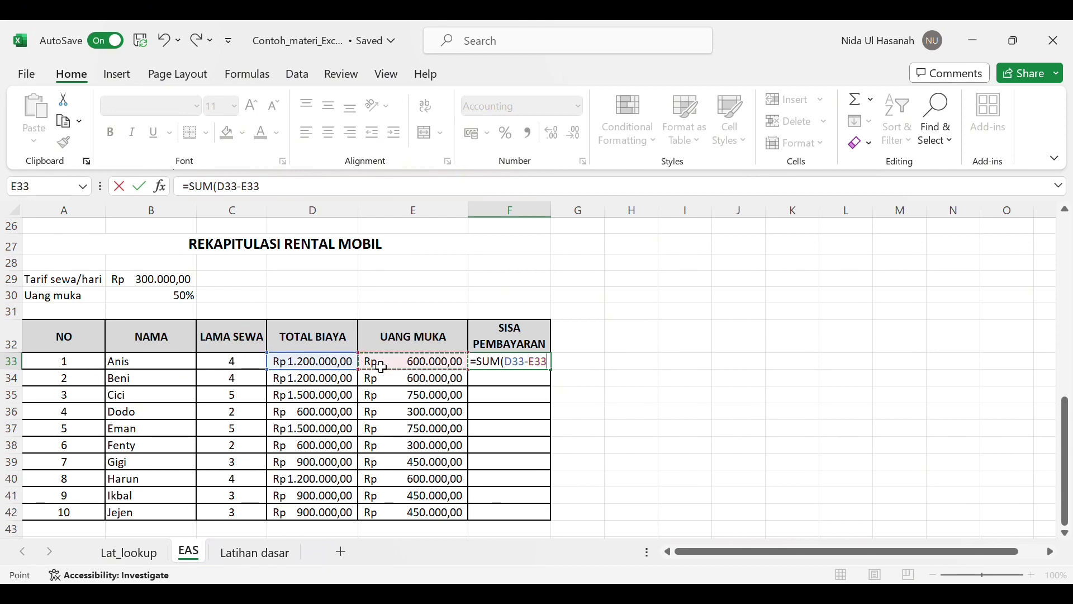
text())
key(Return)
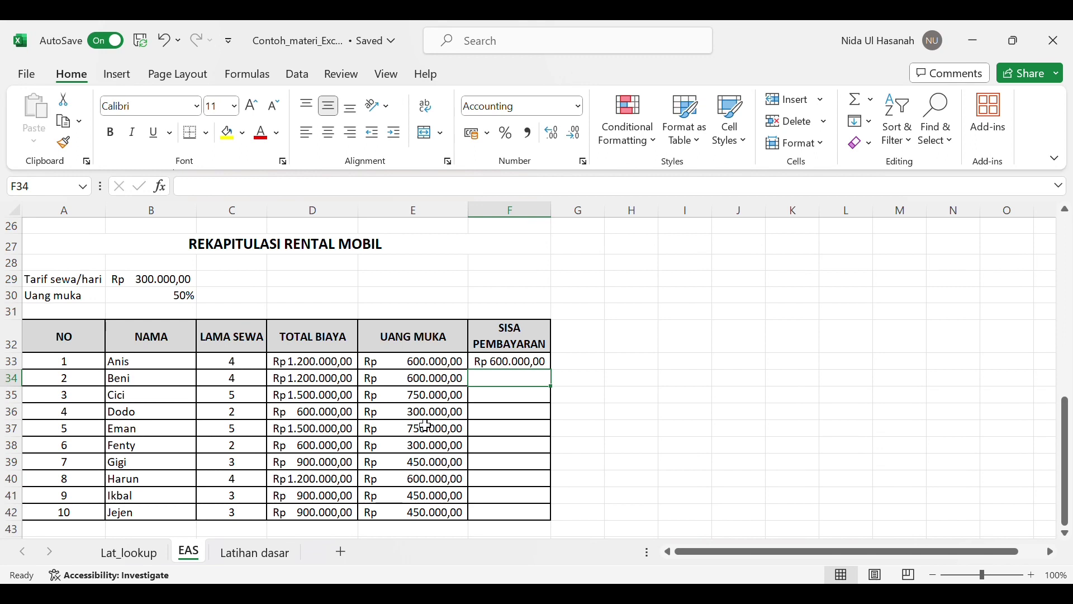
click(546, 364)
drag(558, 378, 558, 526)
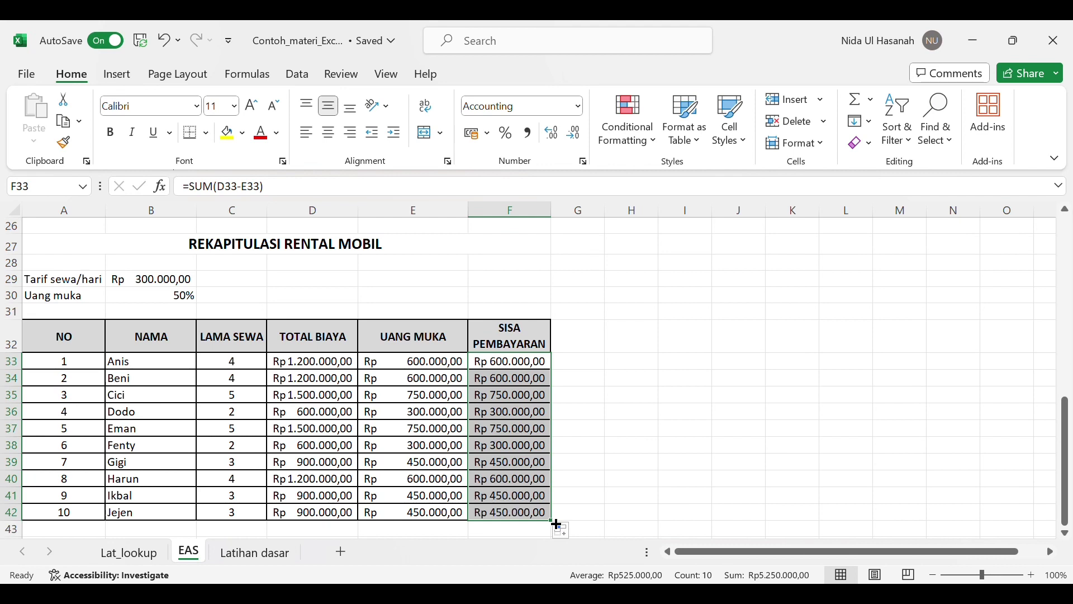